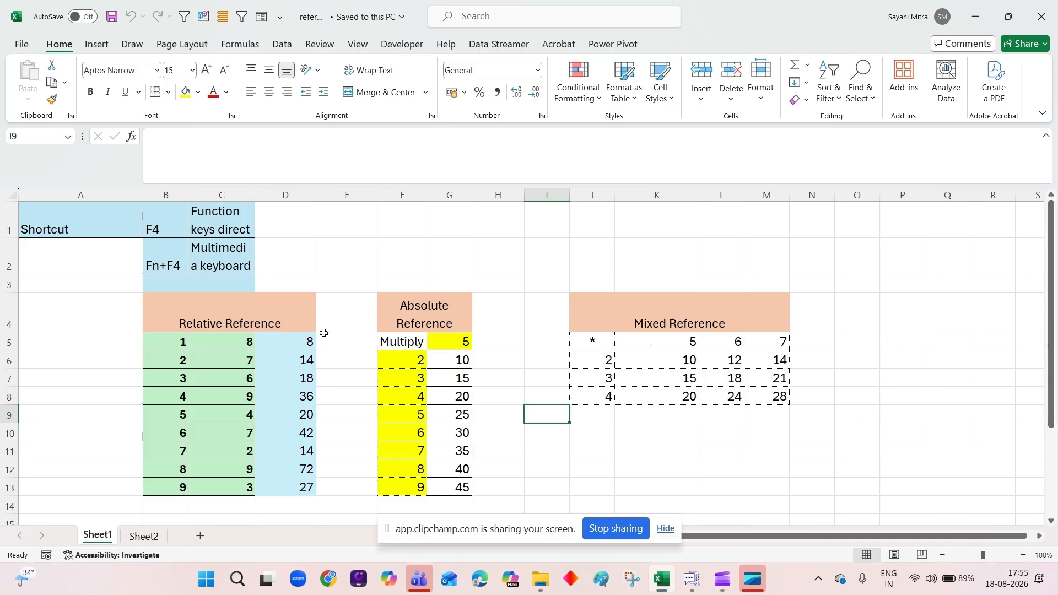
Clear the results in D5:D13 of the Relative Reference table.
drag(294, 340, 298, 489)
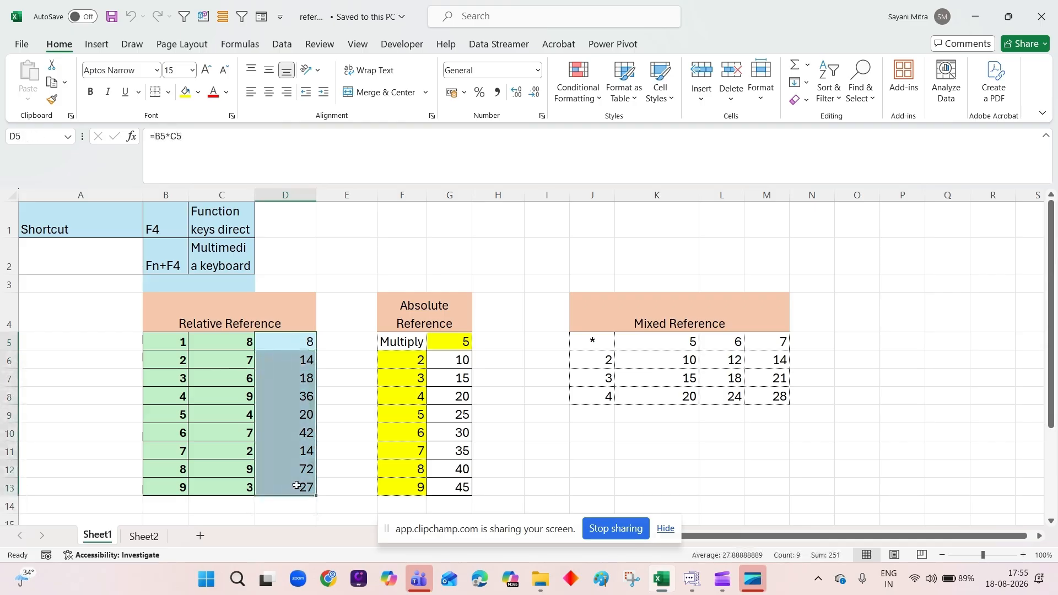
click(608, 432)
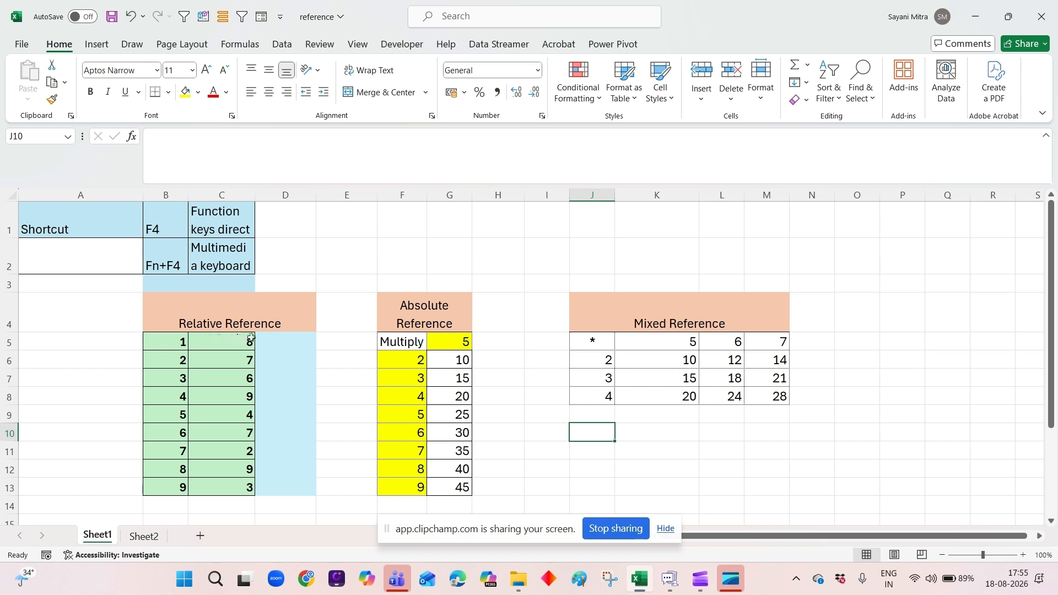
Enter the formula =B5*C5 in cell D5 of the Relative Reference table.
click(300, 340)
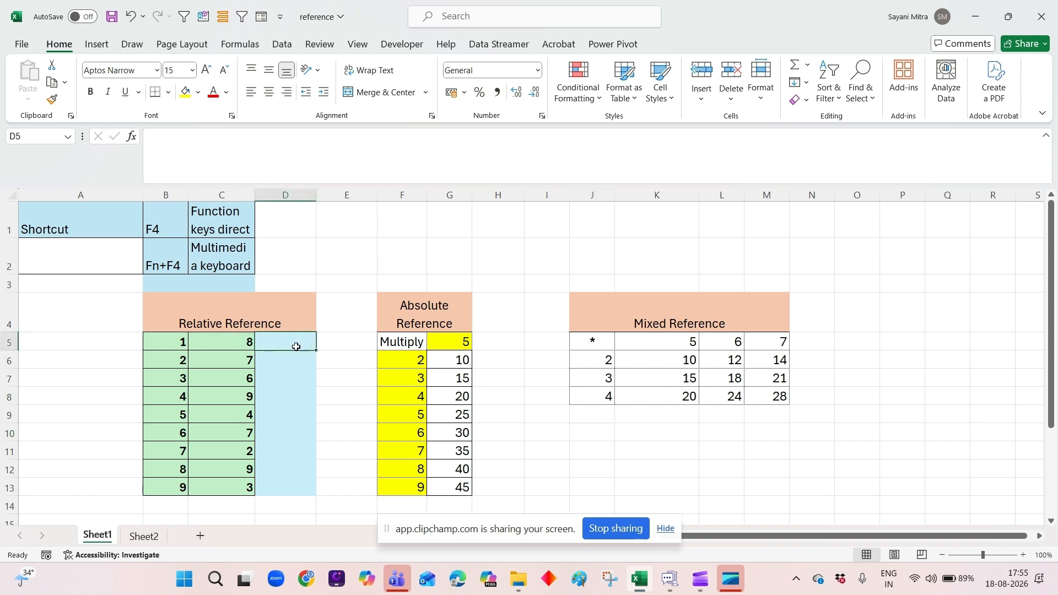
click(275, 366)
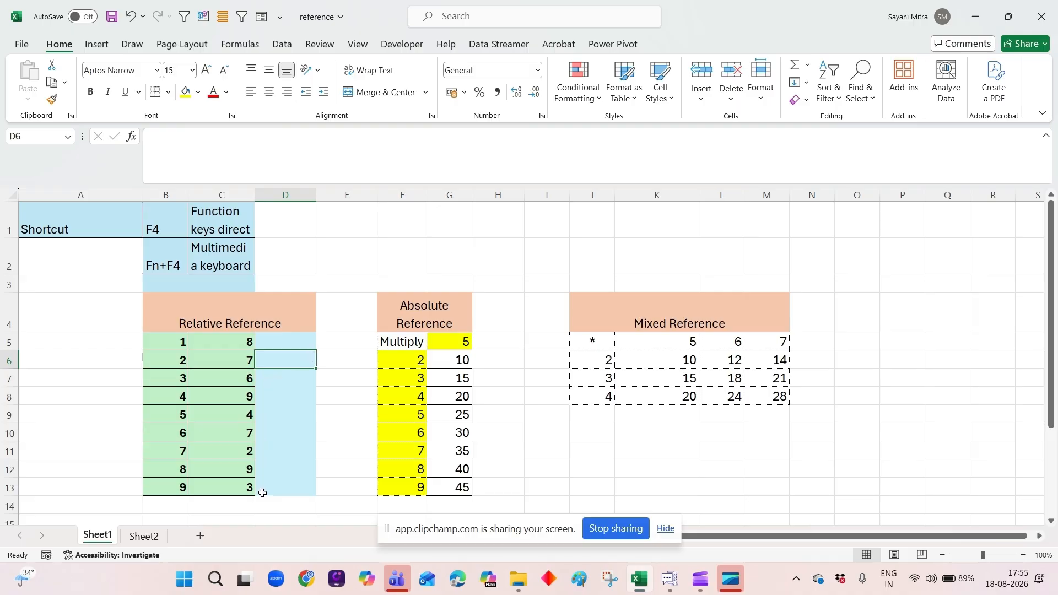
click(285, 343)
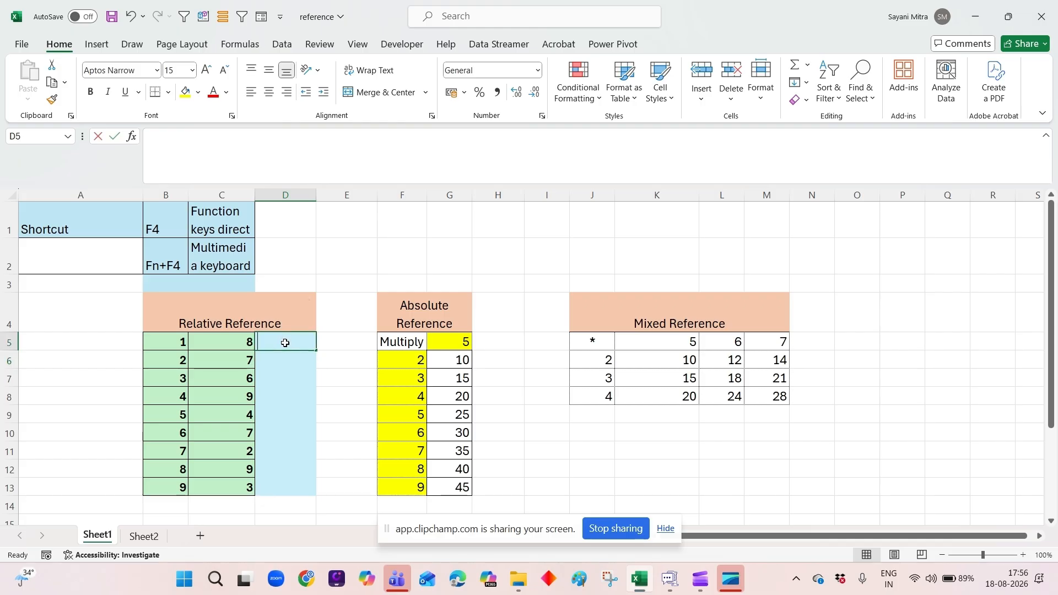
text(=)
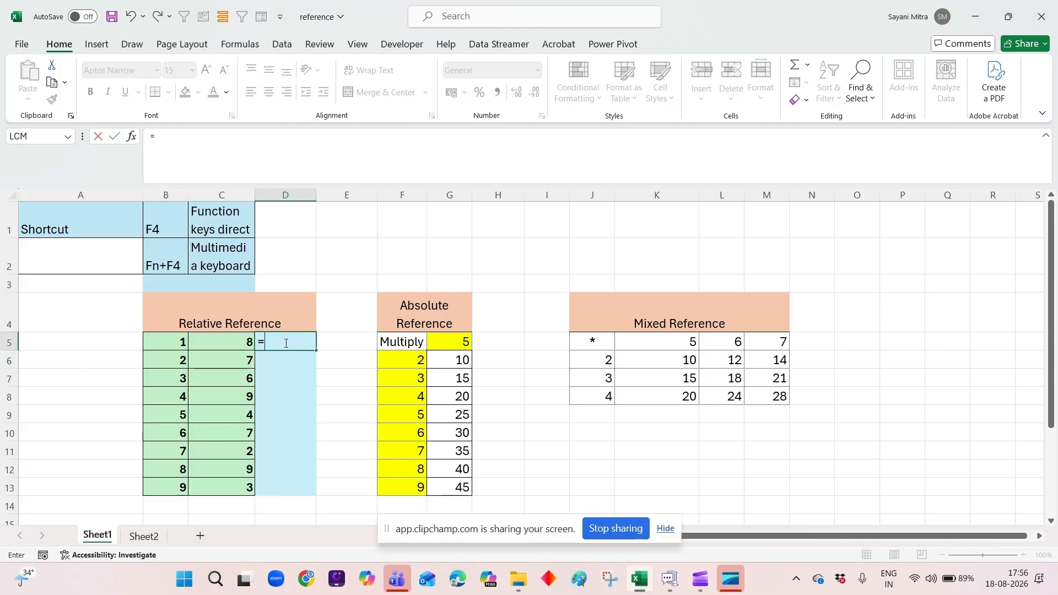
click(167, 343)
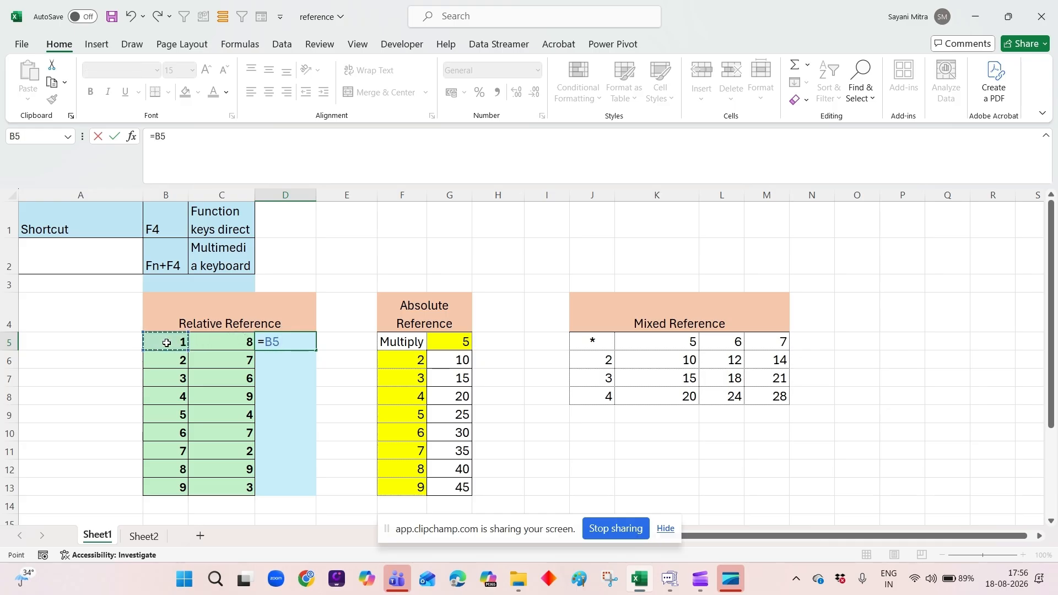
text(*)
click(224, 345)
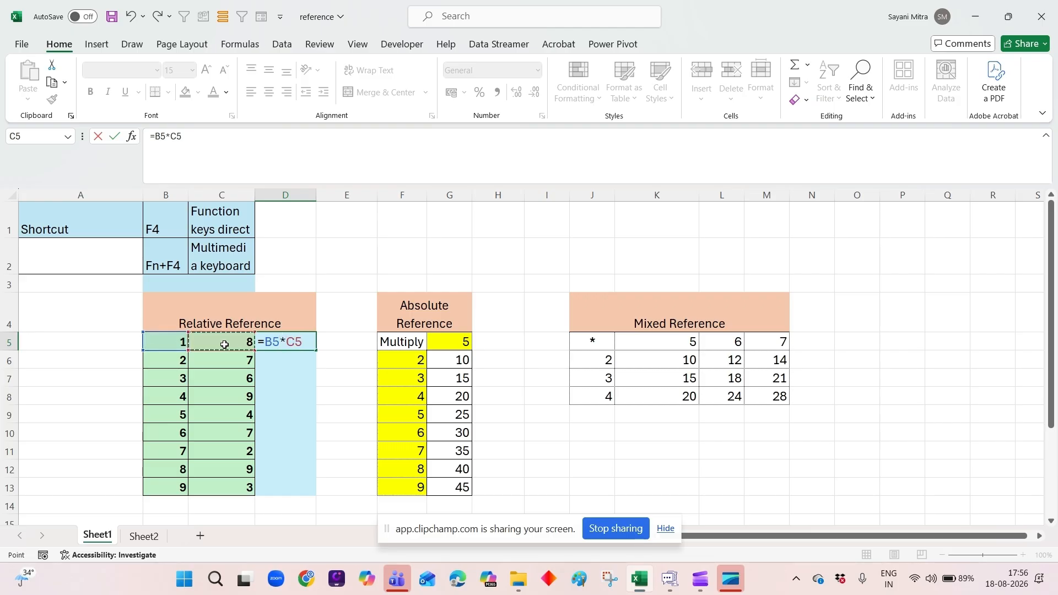
key(Return)
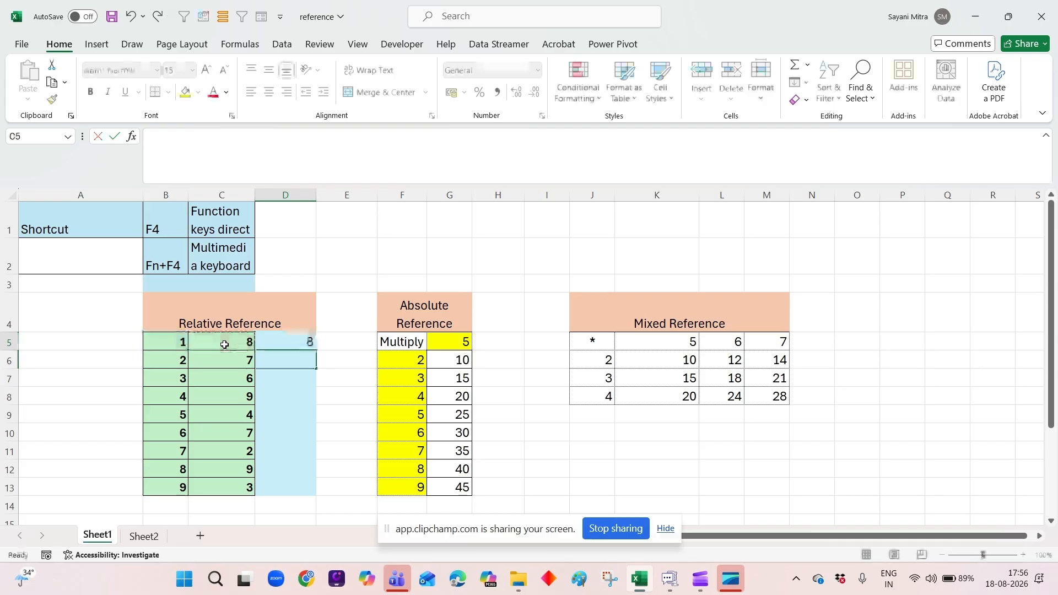
Fill the formula from D5 down to D6 and check the copied formula.
click(304, 343)
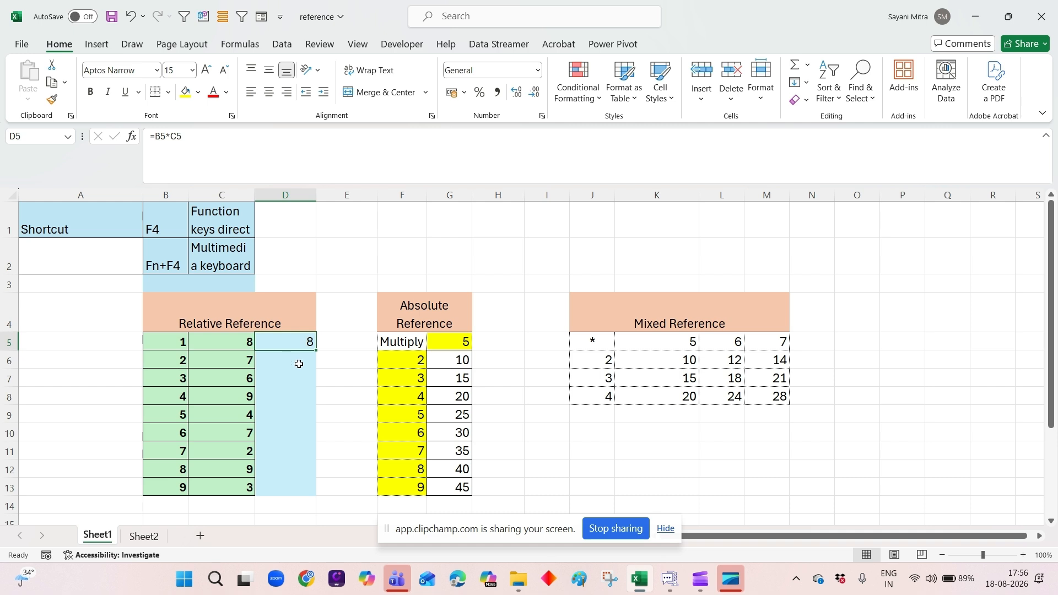
mouse_move(315, 351)
mouse_down()
mouse_move(315, 365)
mouse_move(306, 361)
mouse_up()
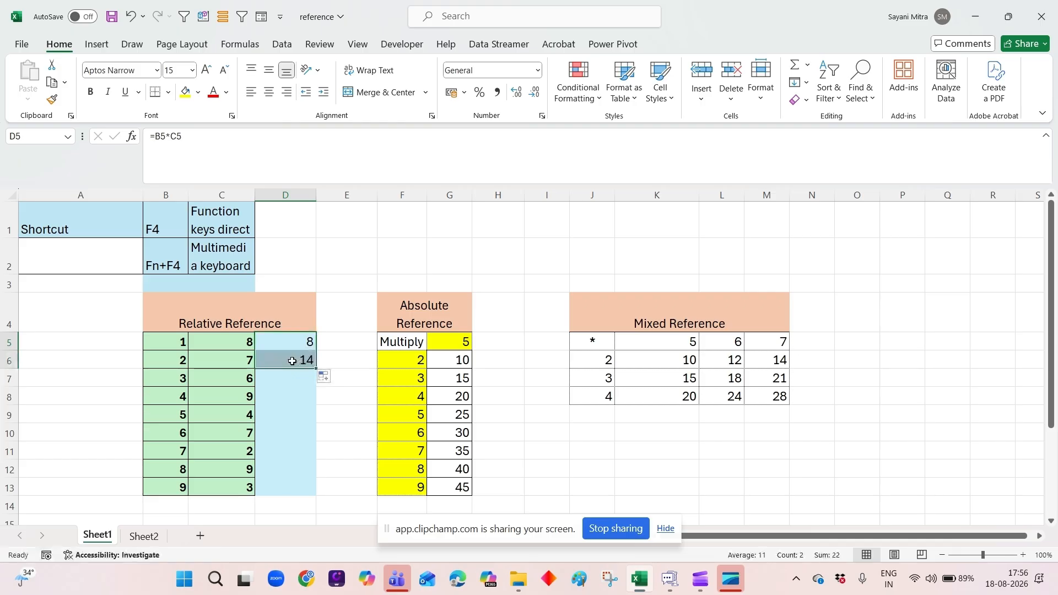
click(294, 360)
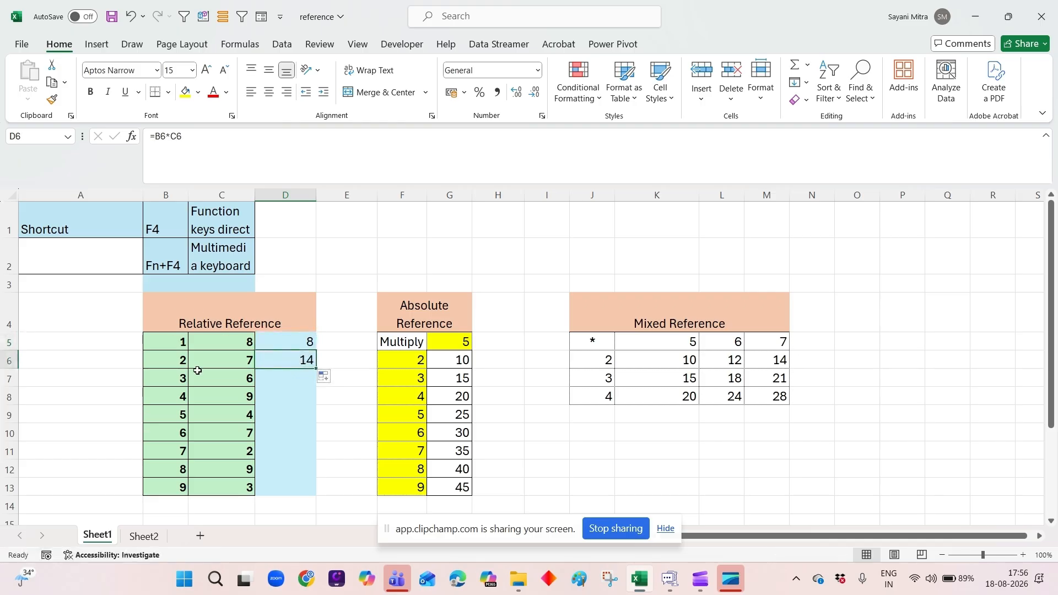
Examine the formula in D5 by tracing its references to column B, row 5, and cells B5 and C5.
click(269, 336)
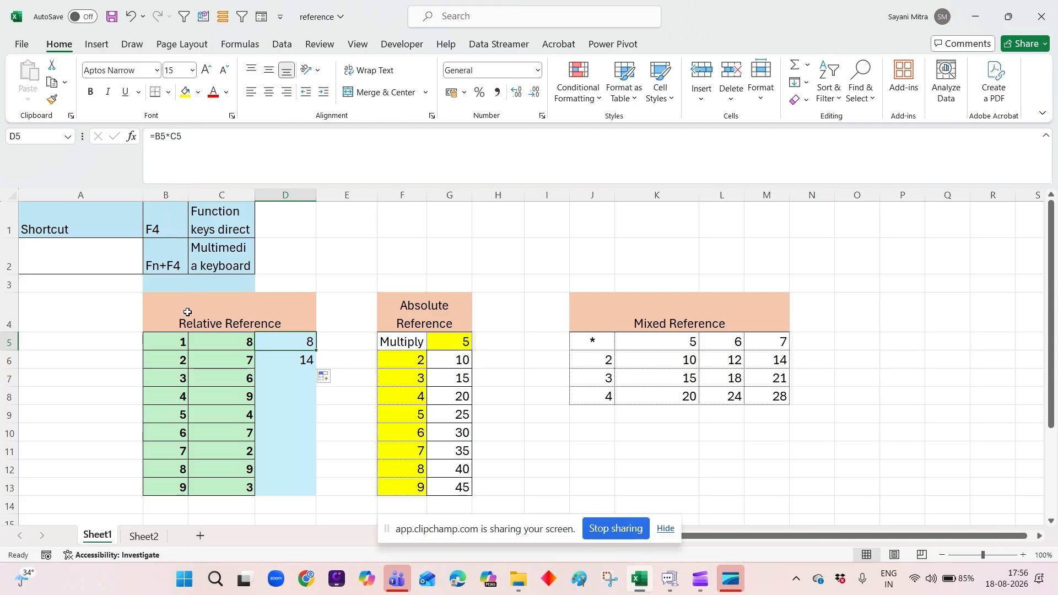
click(172, 194)
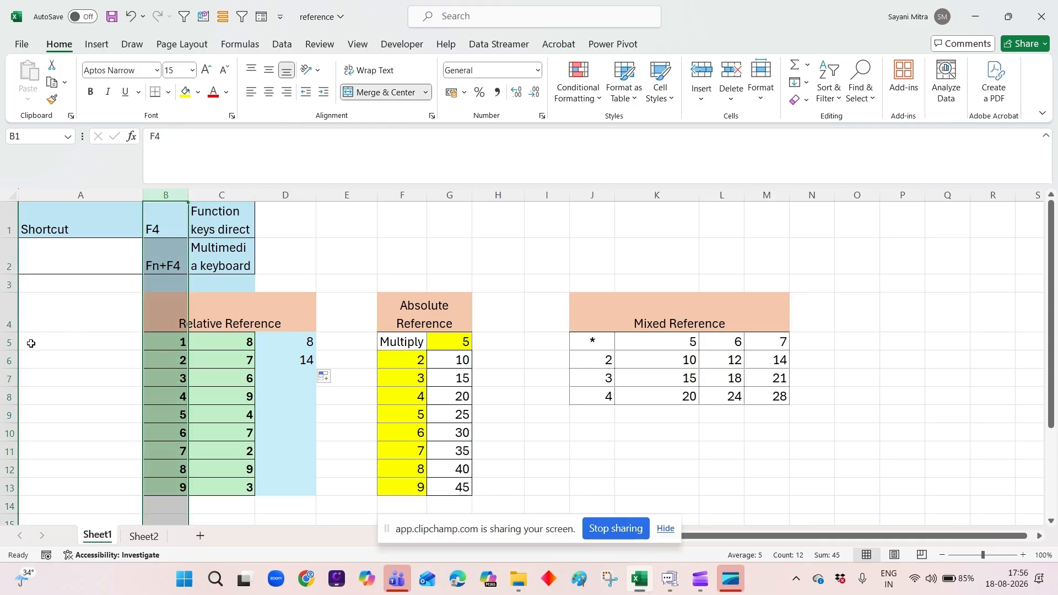
click(9, 341)
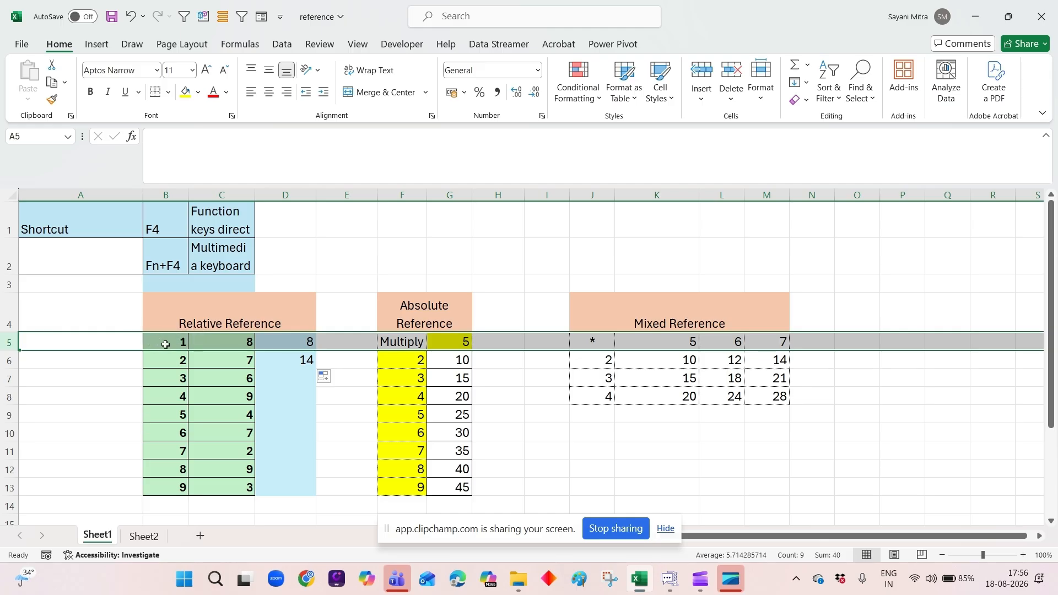
click(240, 348)
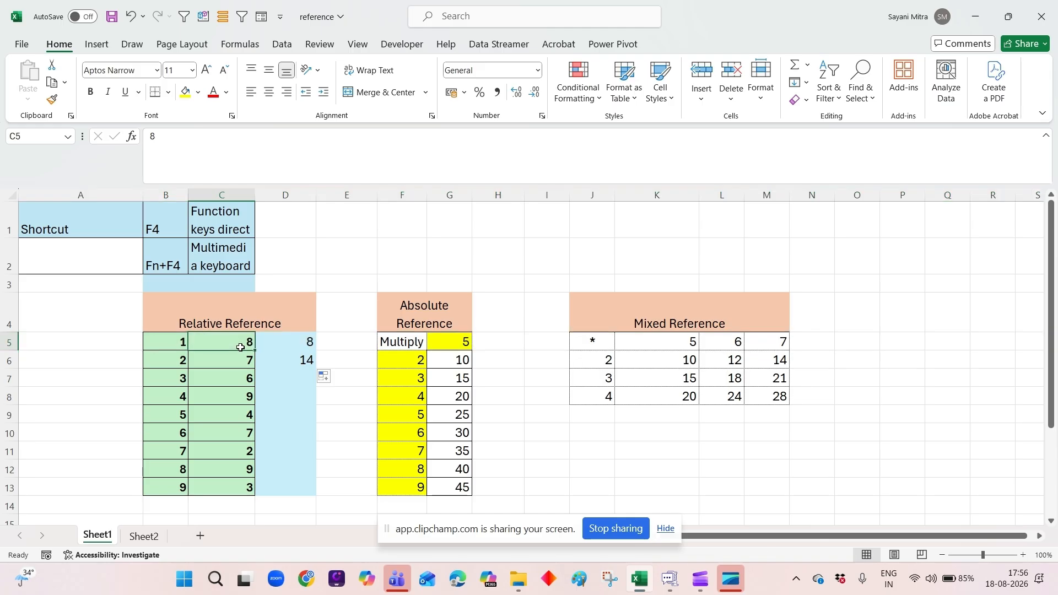
click(162, 349)
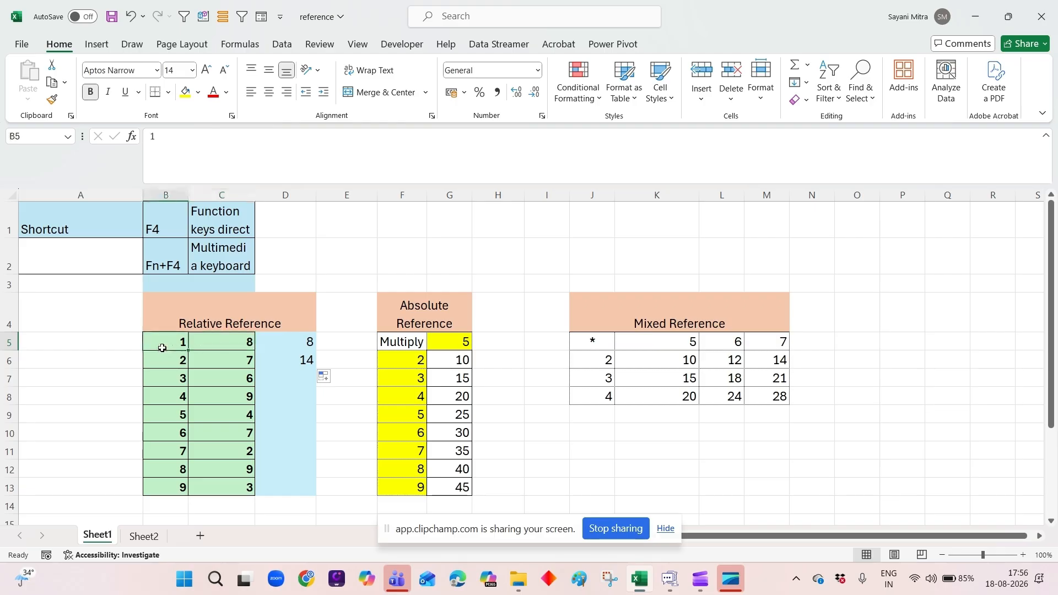
click(212, 343)
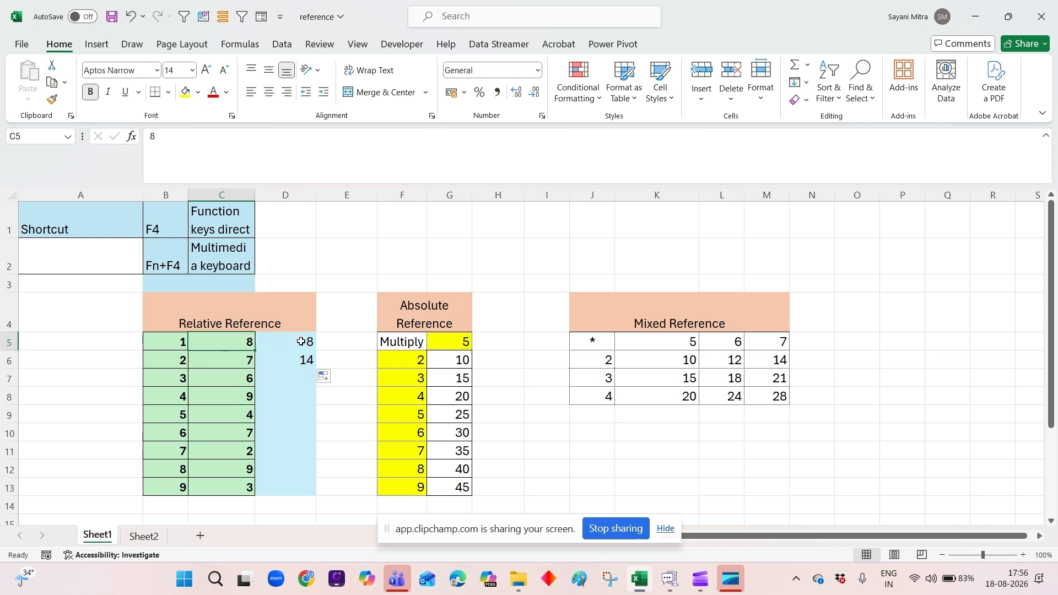
Fill the formula from D6 down to D7 and check it against its source cells B7 and C7.
click(300, 362)
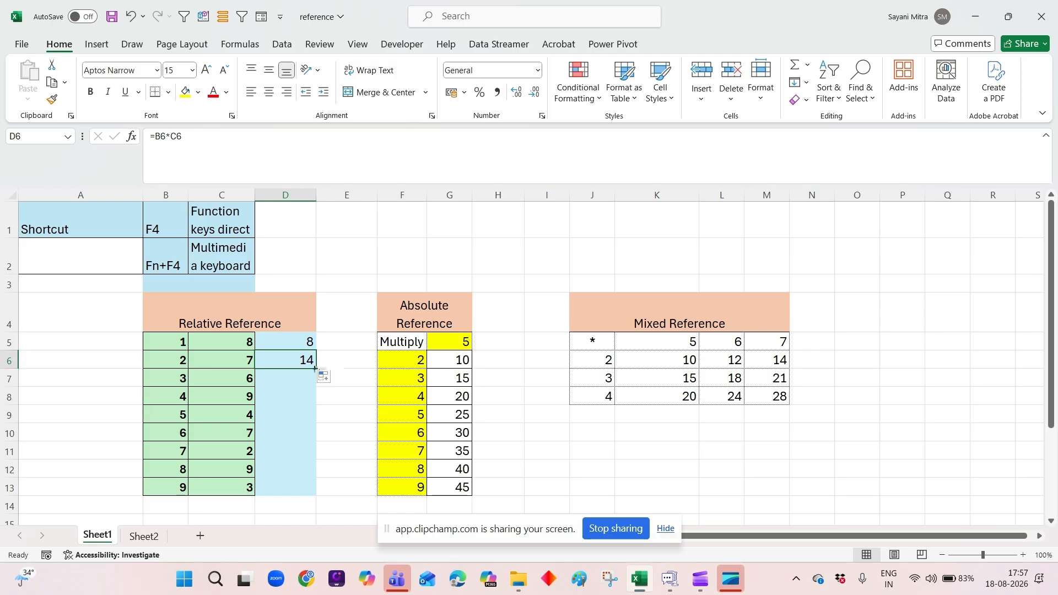
drag(317, 368, 316, 385)
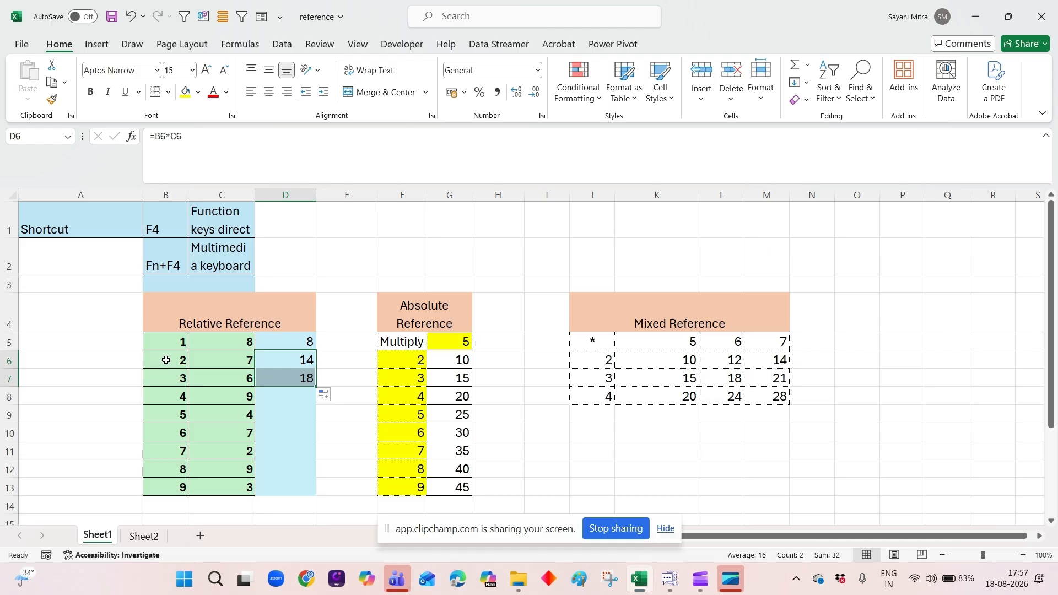
click(291, 377)
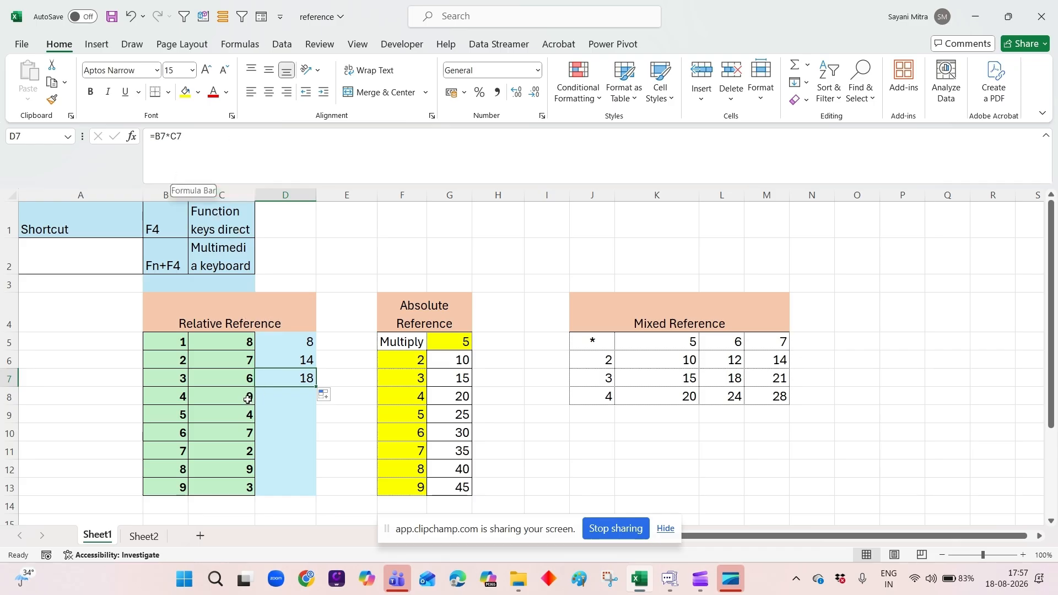
click(173, 378)
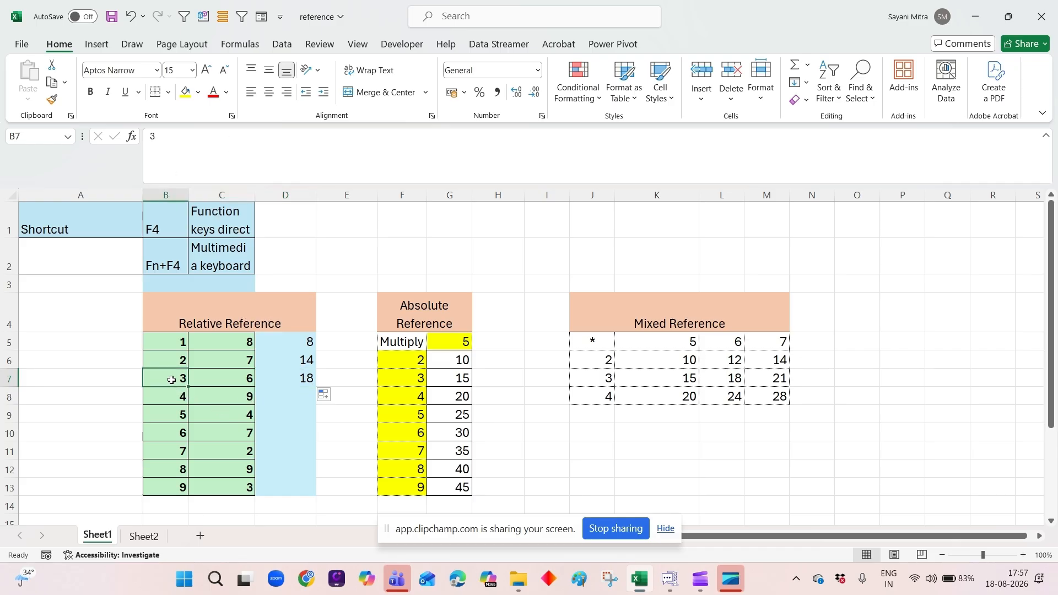
click(218, 378)
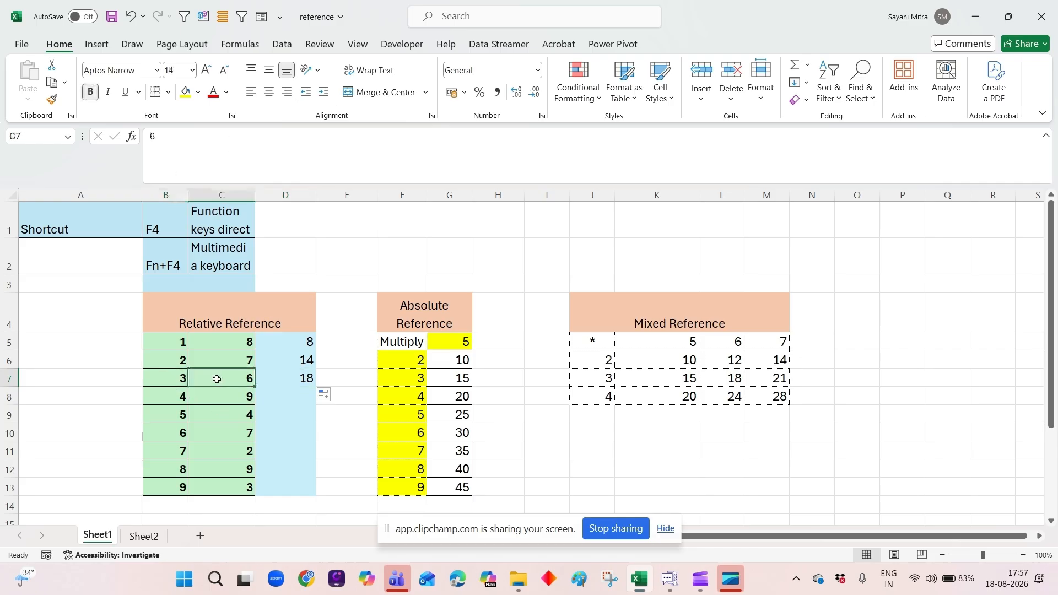
Fill the formula from D7 down to D13 and compare the formulas in D5 and D6.
click(305, 378)
drag(316, 386, 316, 493)
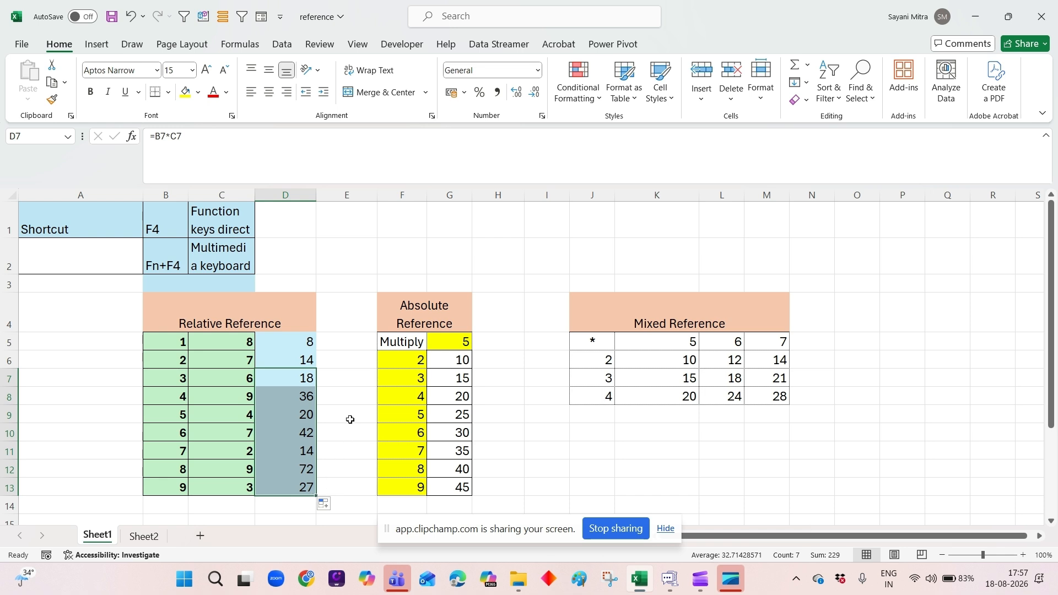
click(298, 341)
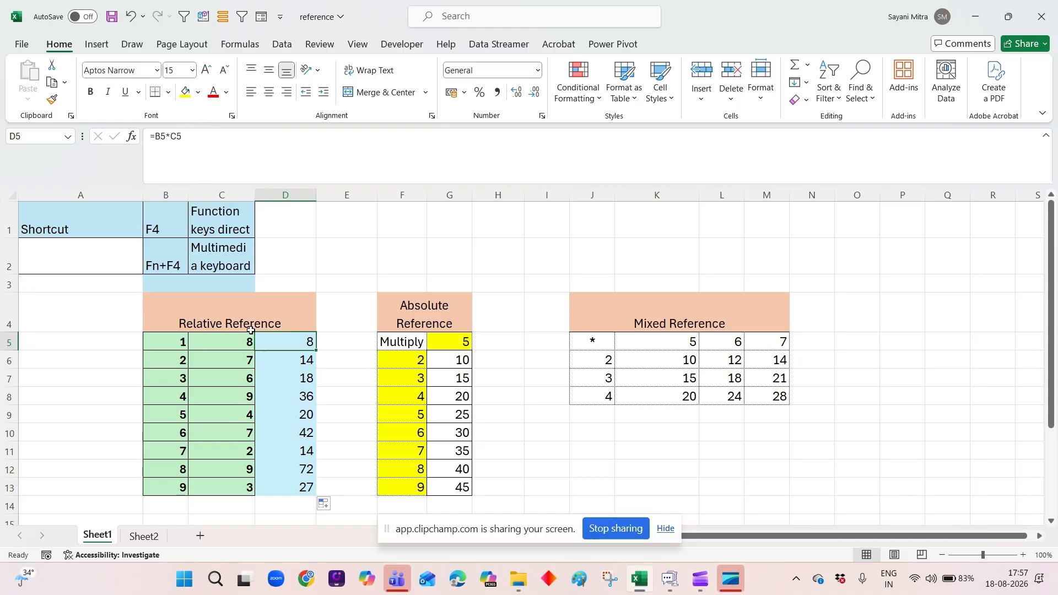
click(291, 364)
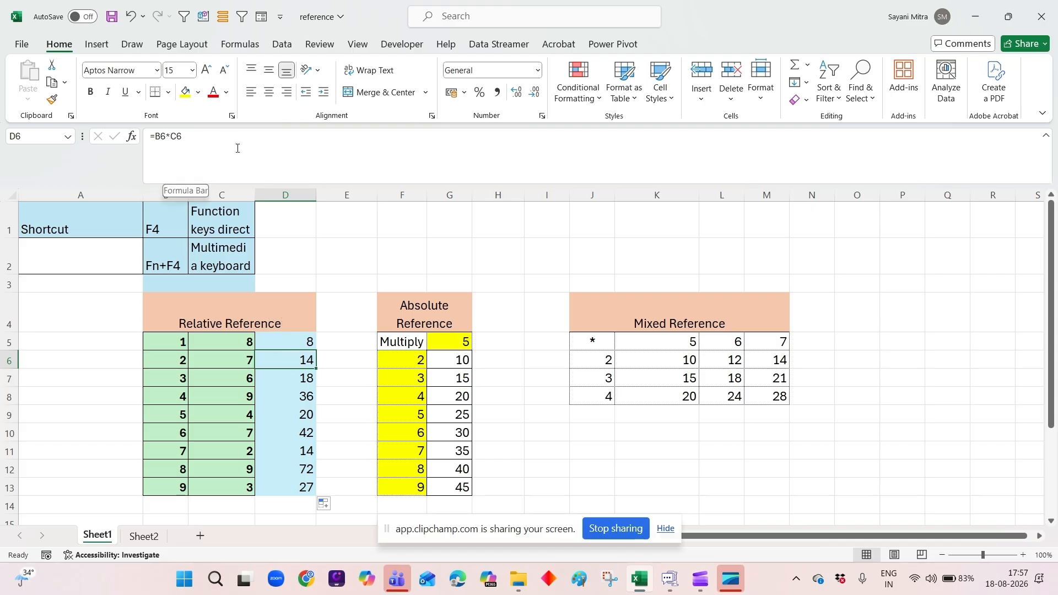
Clear the results in G6:G13 of the Absolute Reference table.
drag(450, 361, 446, 493)
key(Delete)
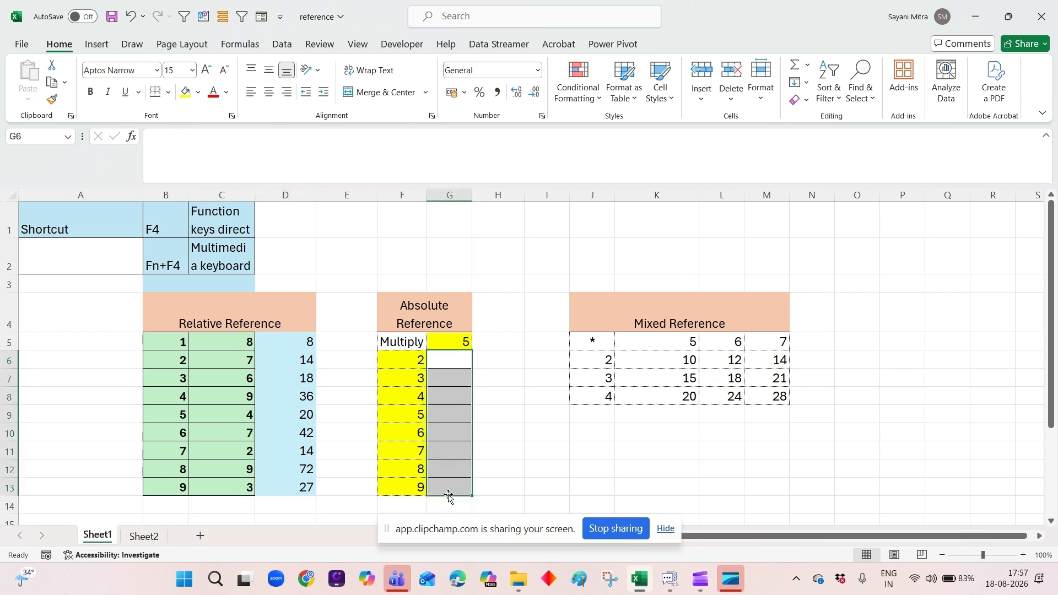
click(549, 416)
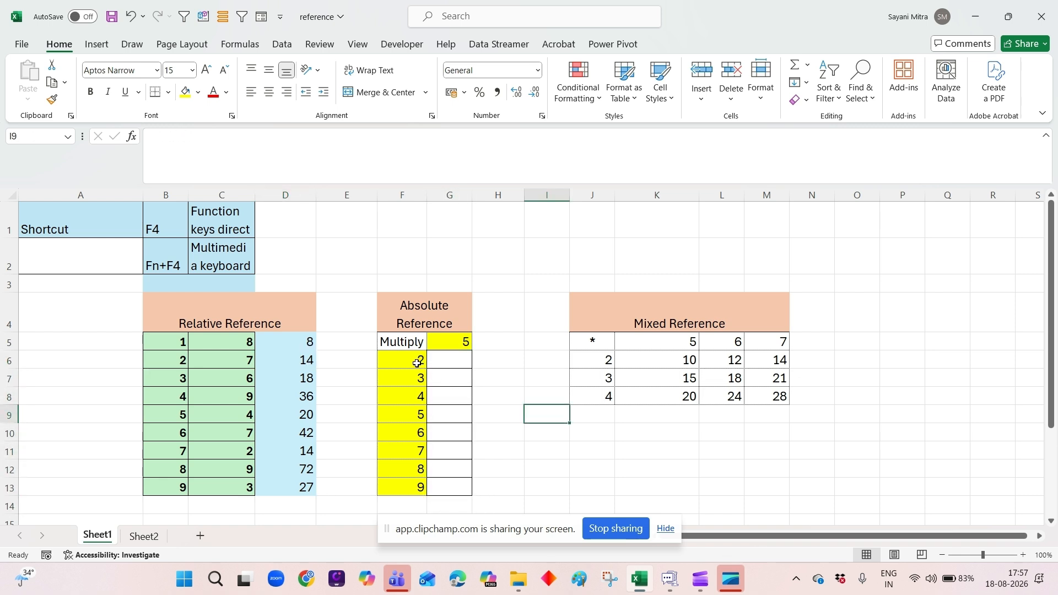
Enter the formula =F6*G5 in cell G6 of the Absolute Reference table.
click(465, 340)
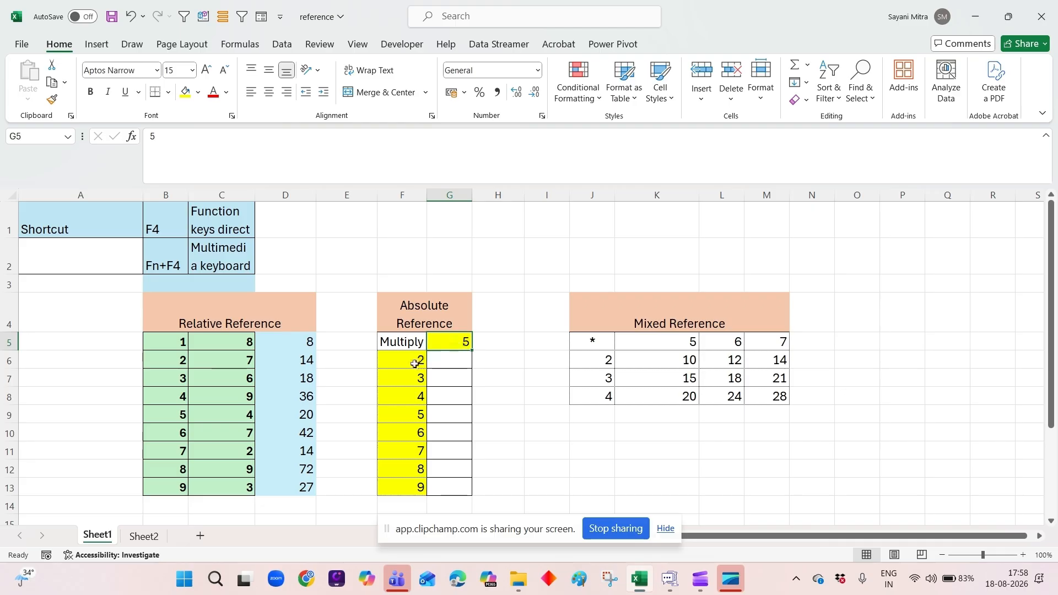
click(440, 398)
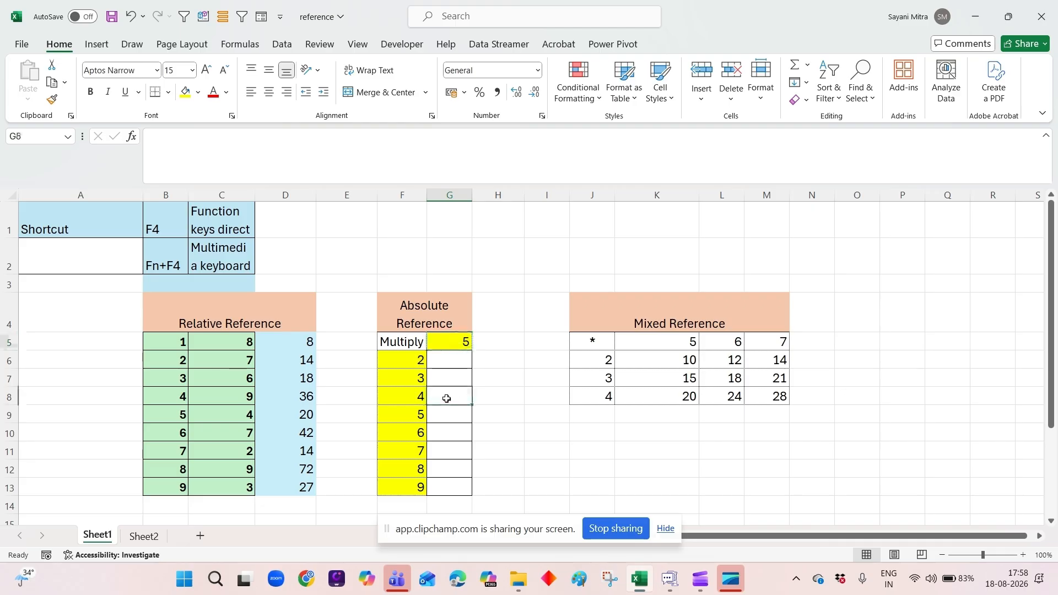
click(461, 361)
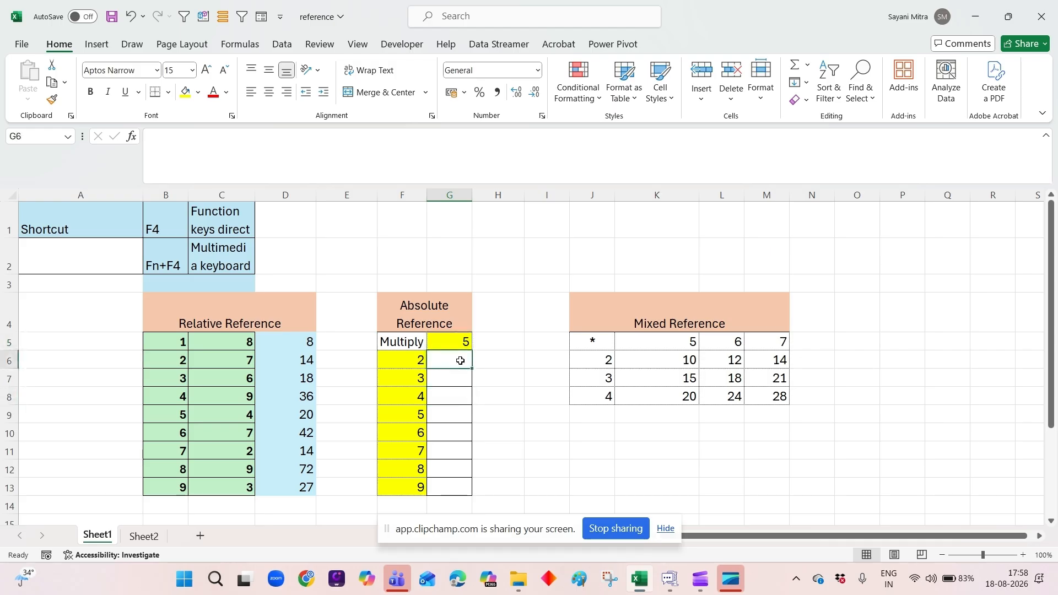
text(=)
click(397, 356)
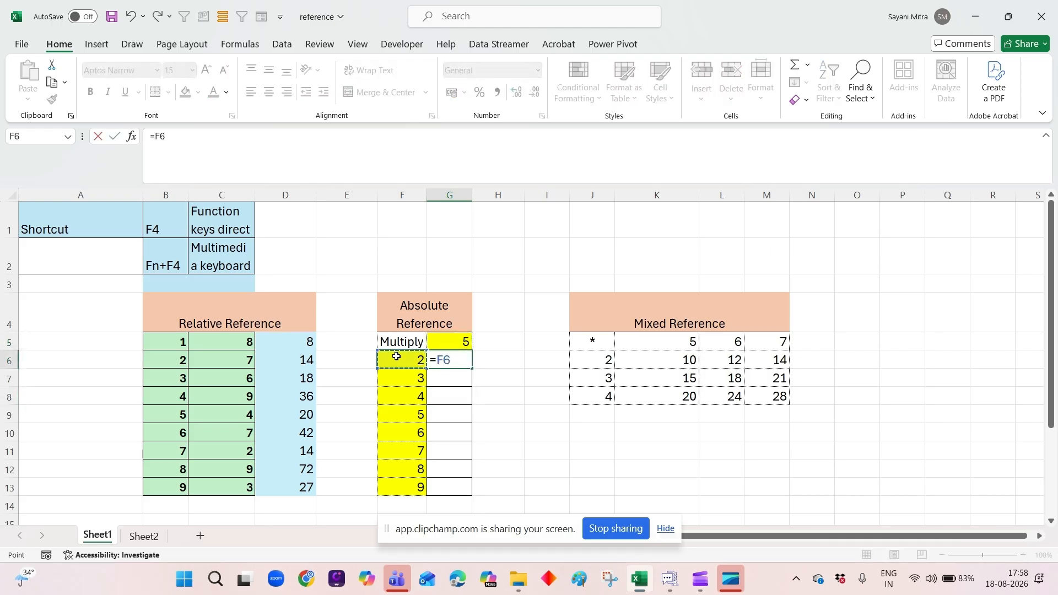
text(8)
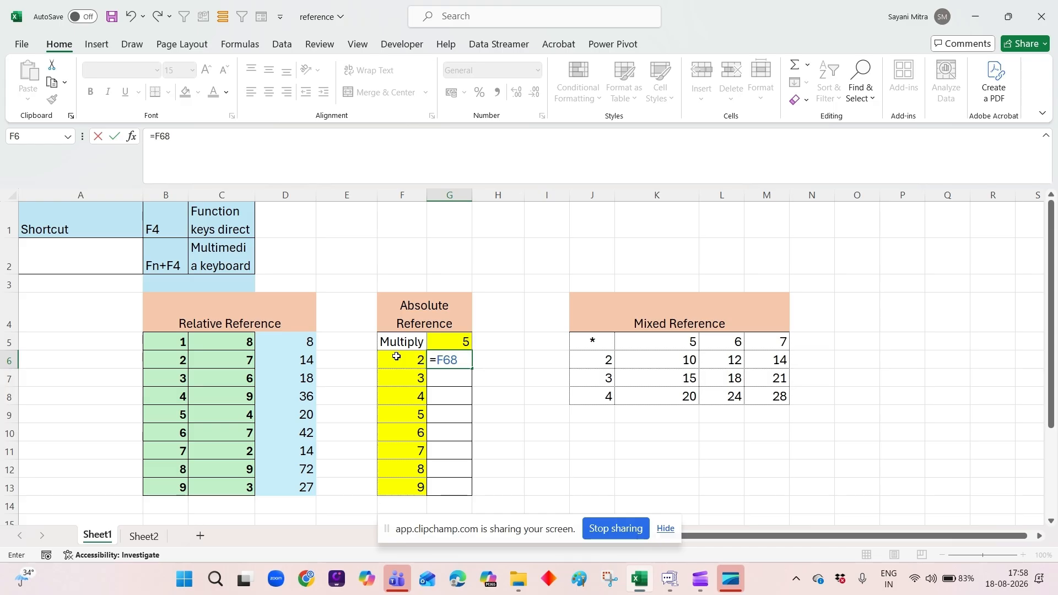
key(BackSpace)
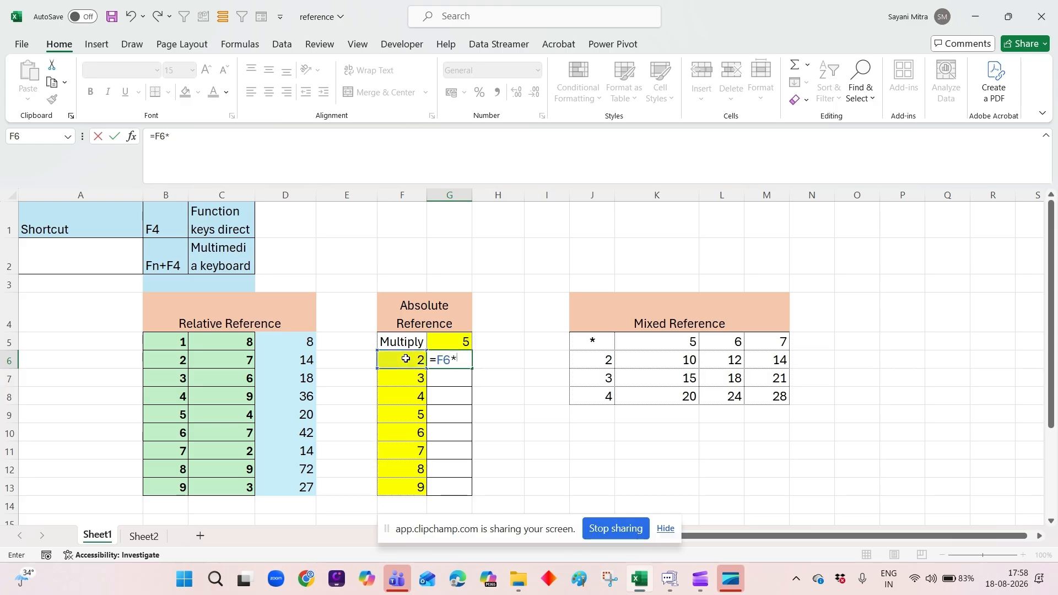
click(449, 344)
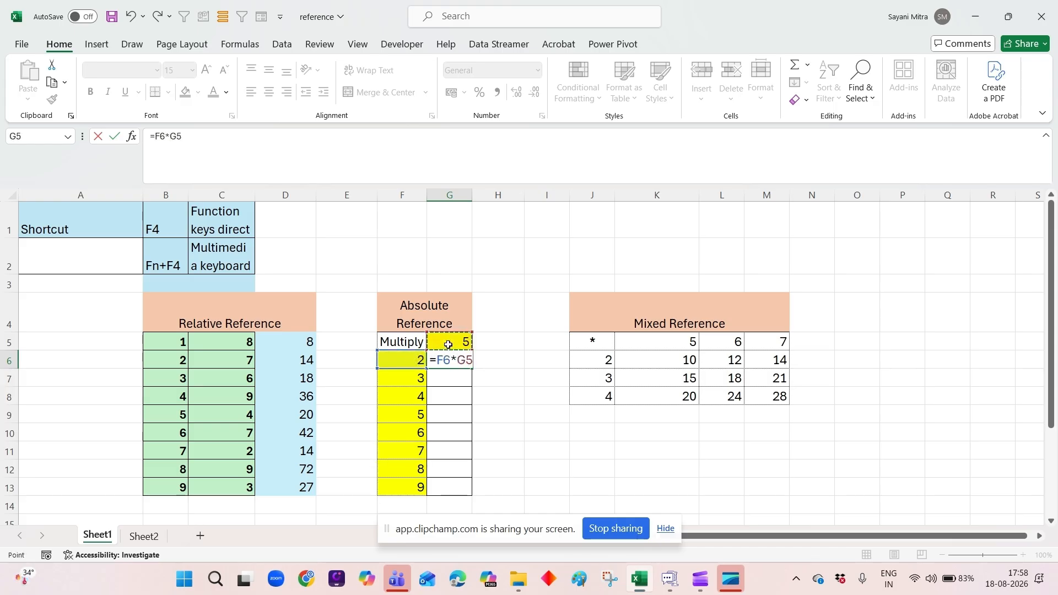
key(Return)
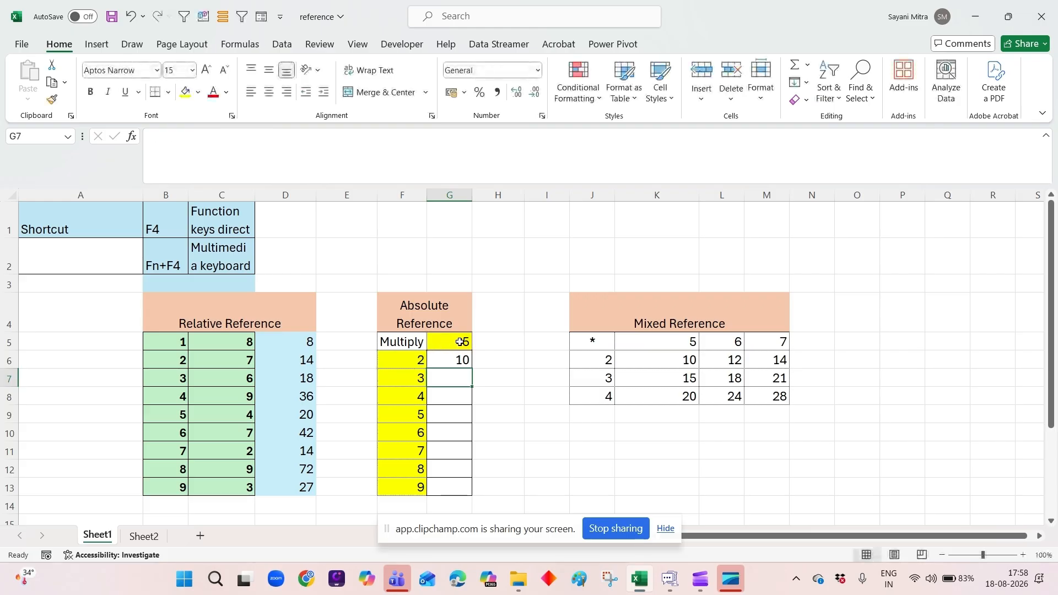
Fill the formula from G6 down to G7 and trace G7's shifted reference to column G, row 6.
click(465, 359)
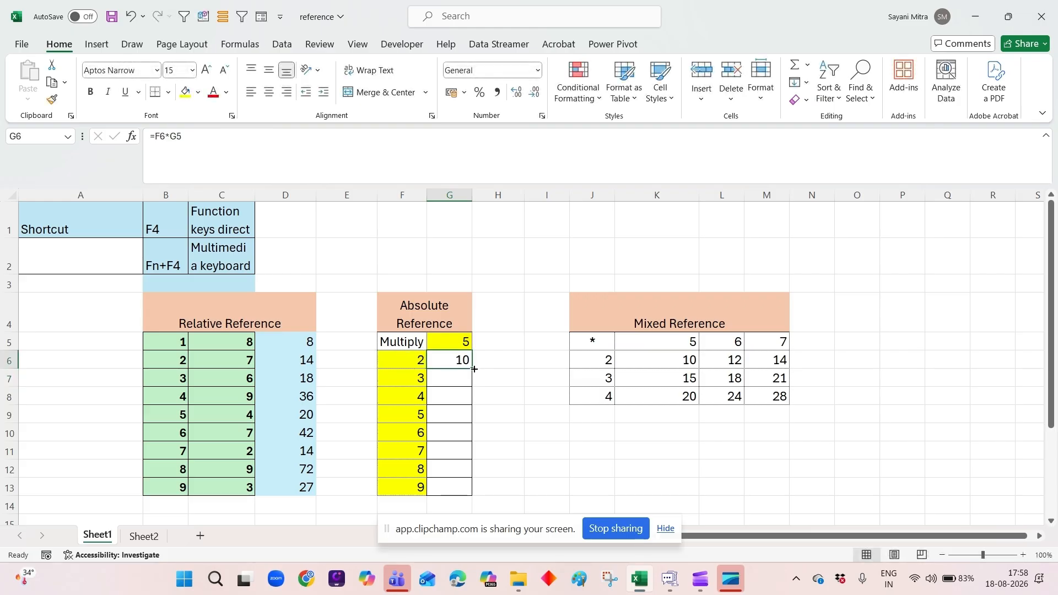
drag(473, 369, 474, 388)
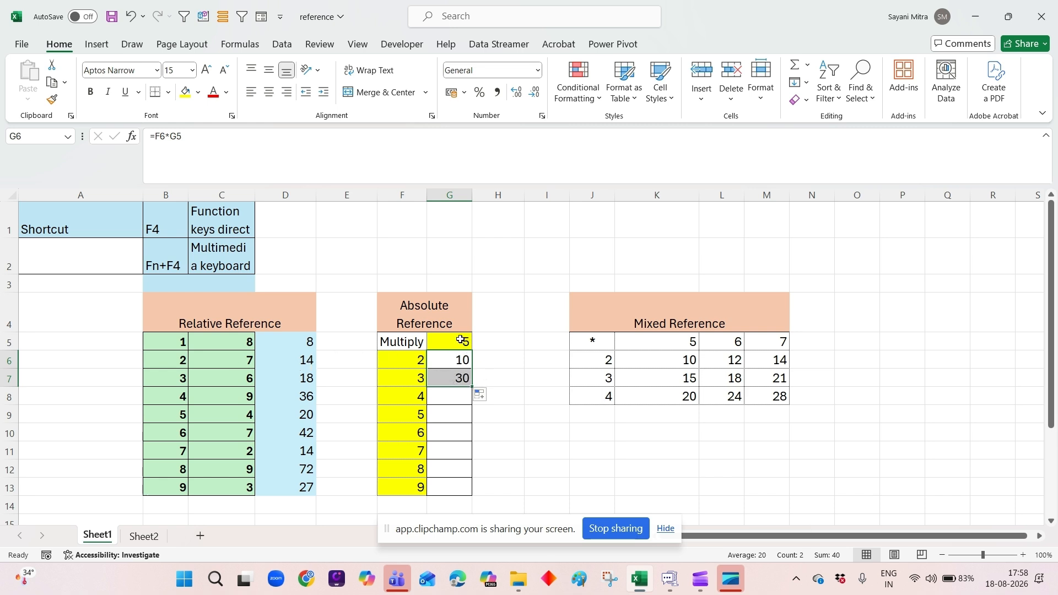
click(439, 358)
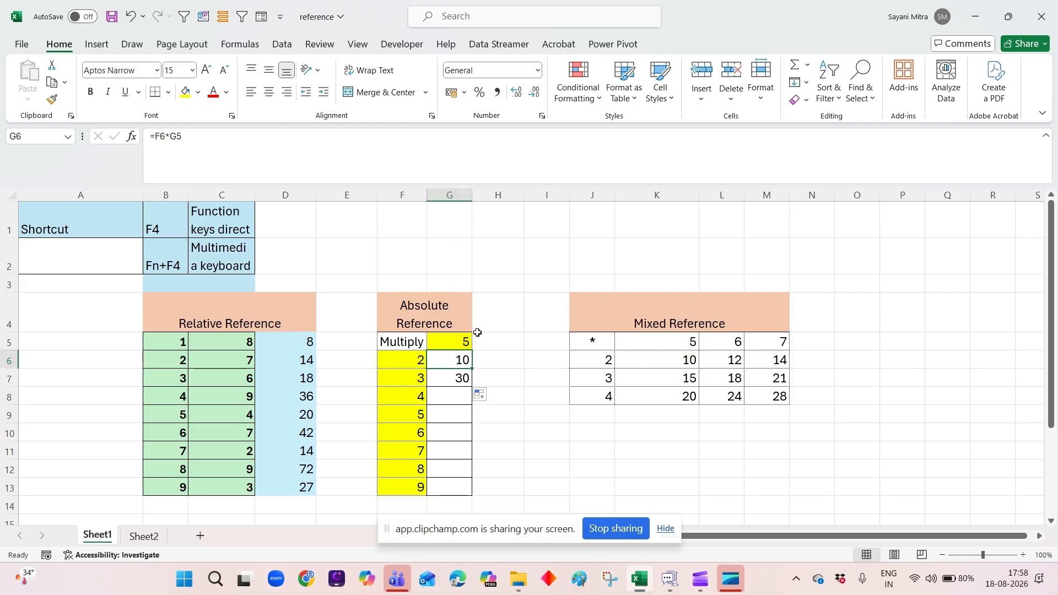
click(457, 380)
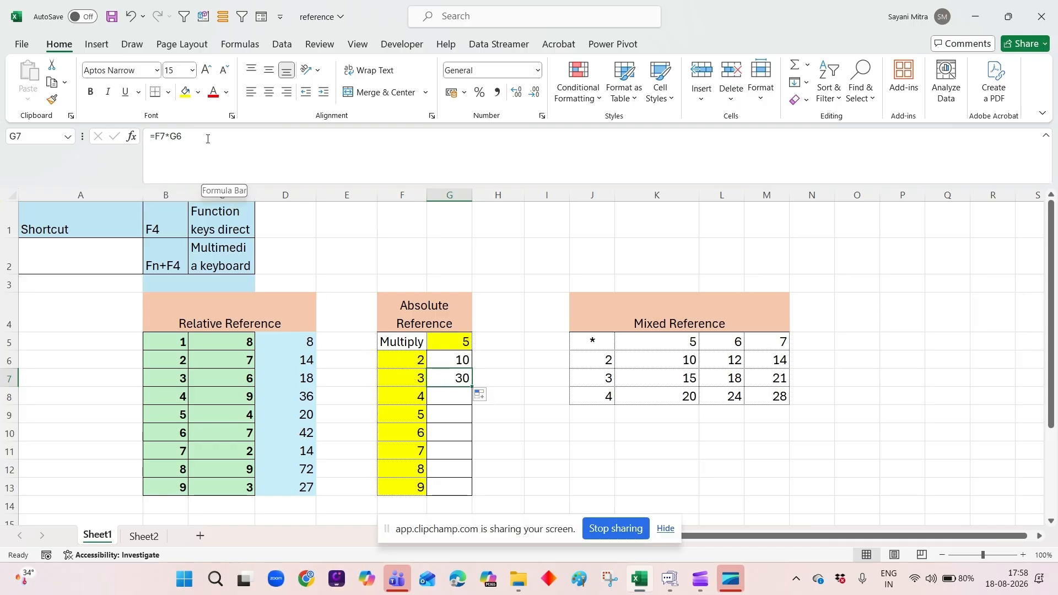
click(462, 197)
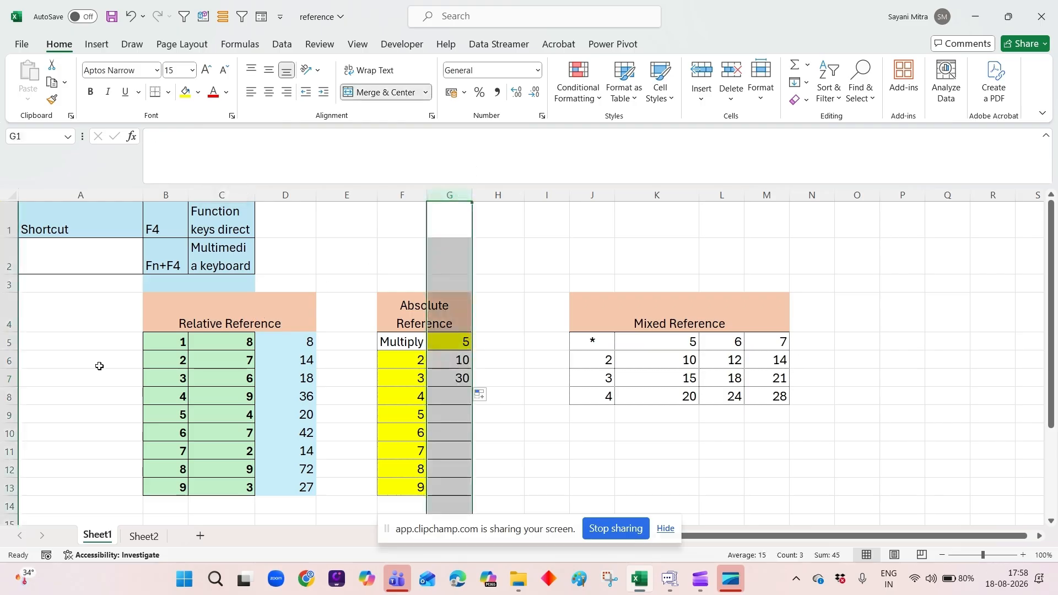
click(10, 361)
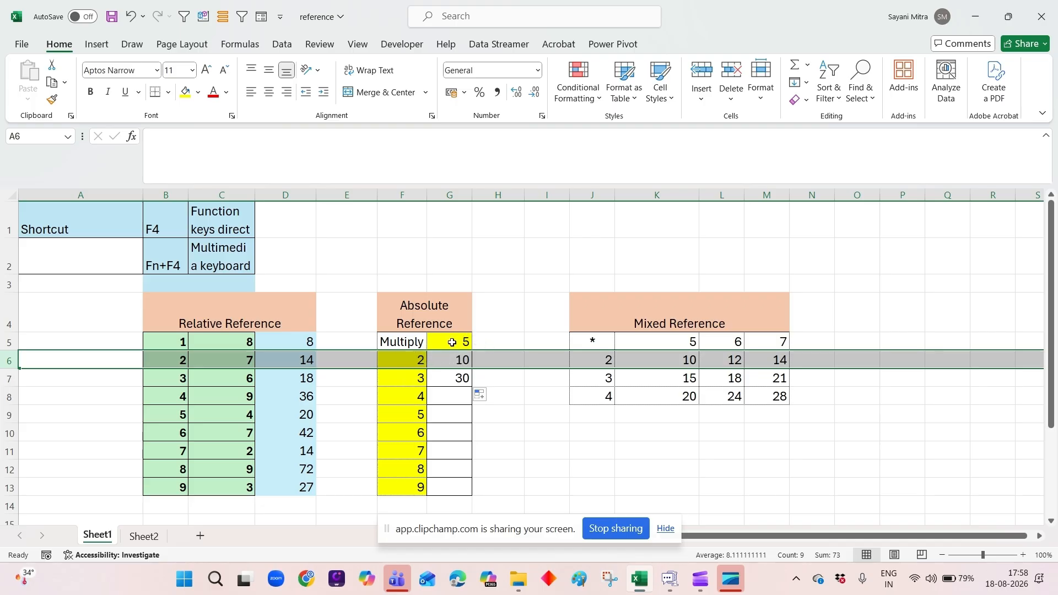
Extend the formula from G7 to G8 and trace G8's reference to column G, row 7.
click(467, 380)
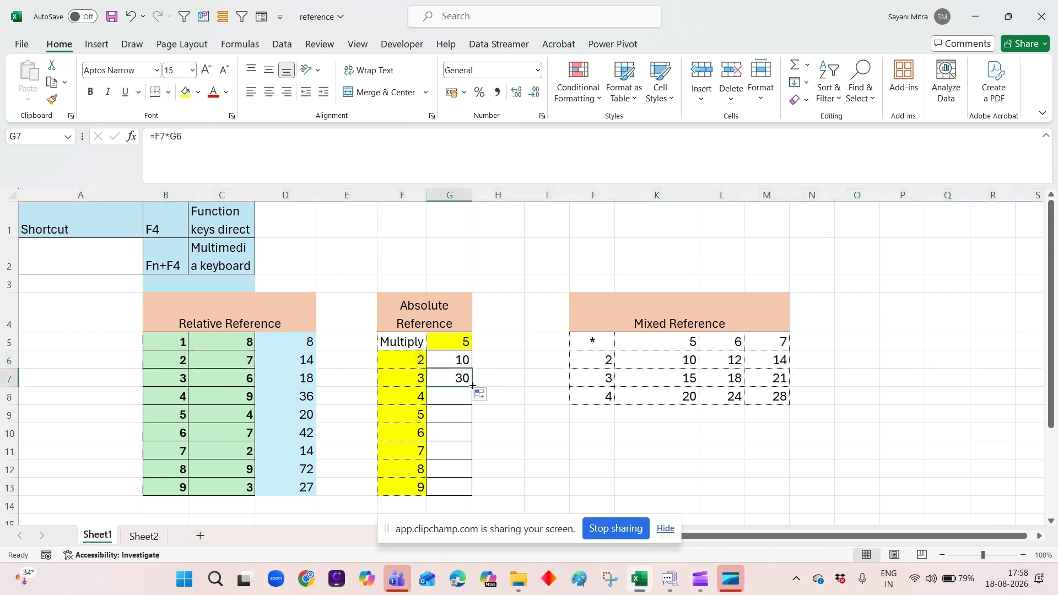
drag(474, 387, 472, 407)
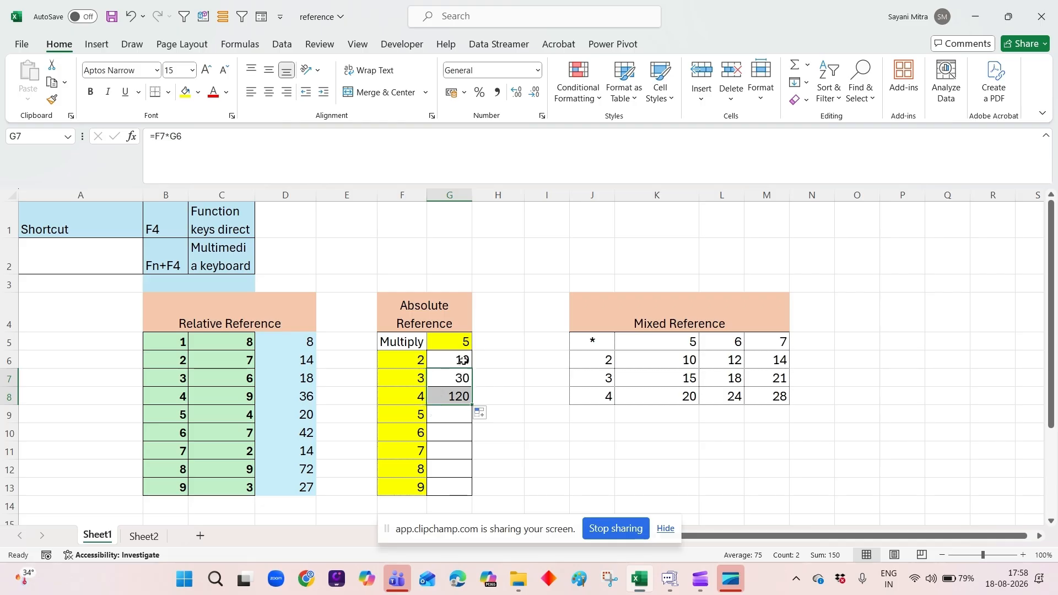
click(463, 360)
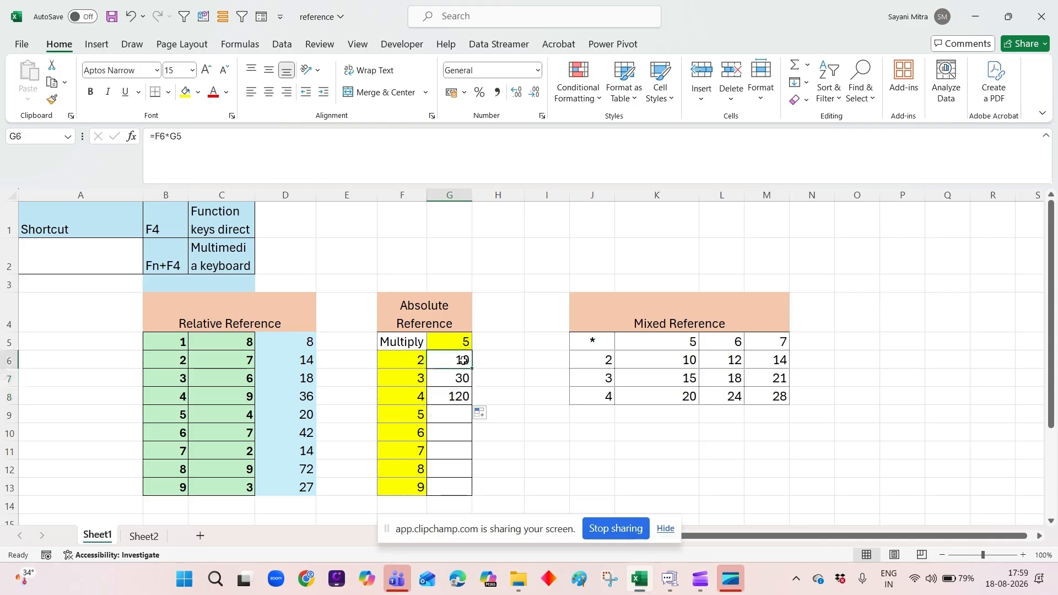
click(463, 398)
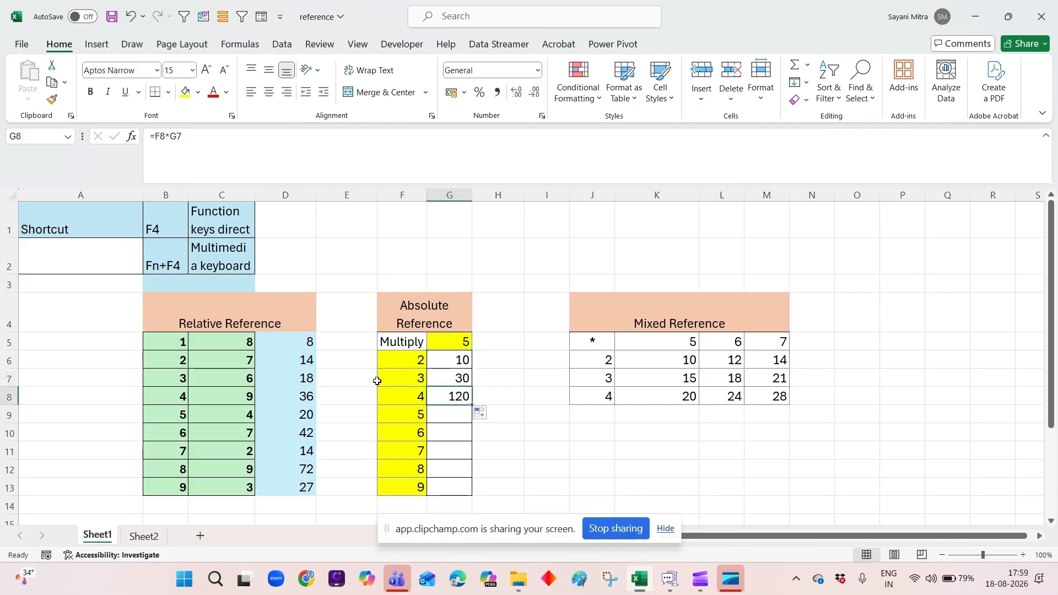
click(450, 195)
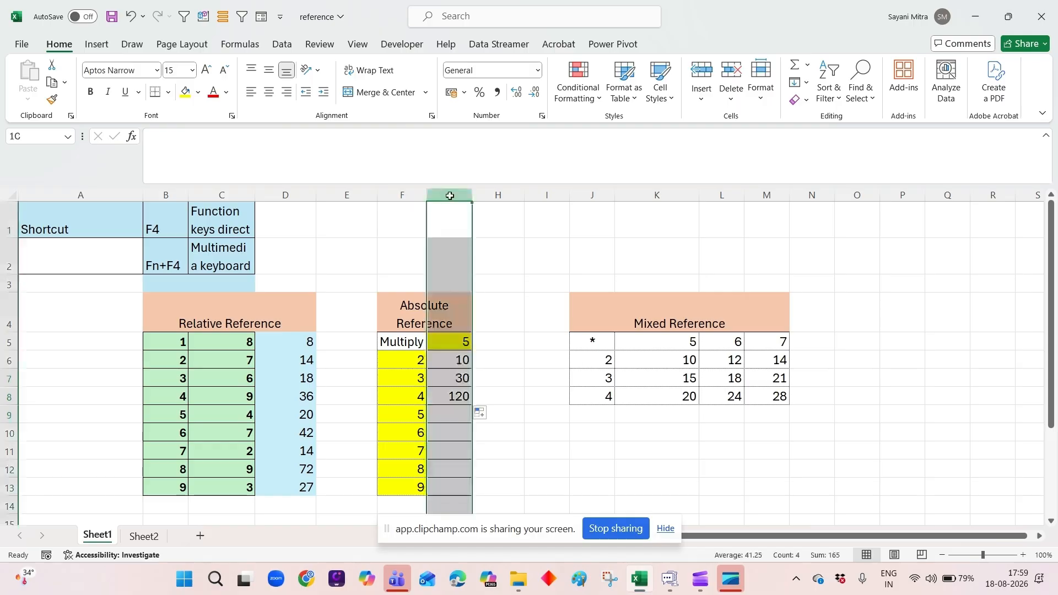
click(12, 377)
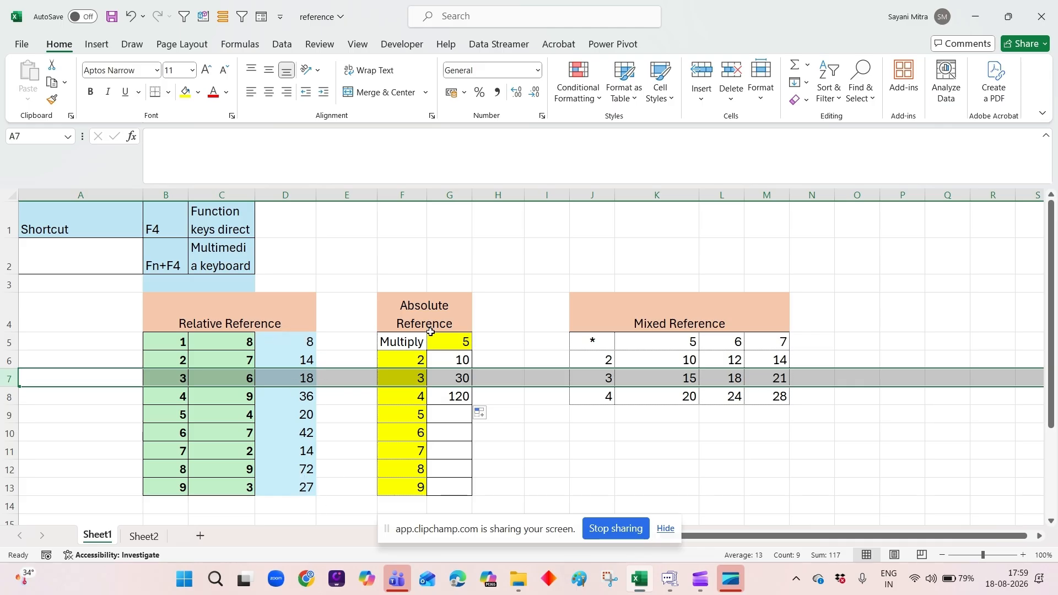
Fill the formula from G6 down to G11 and compare the G11 and G6 formulas against the row 5 multiplier.
click(470, 364)
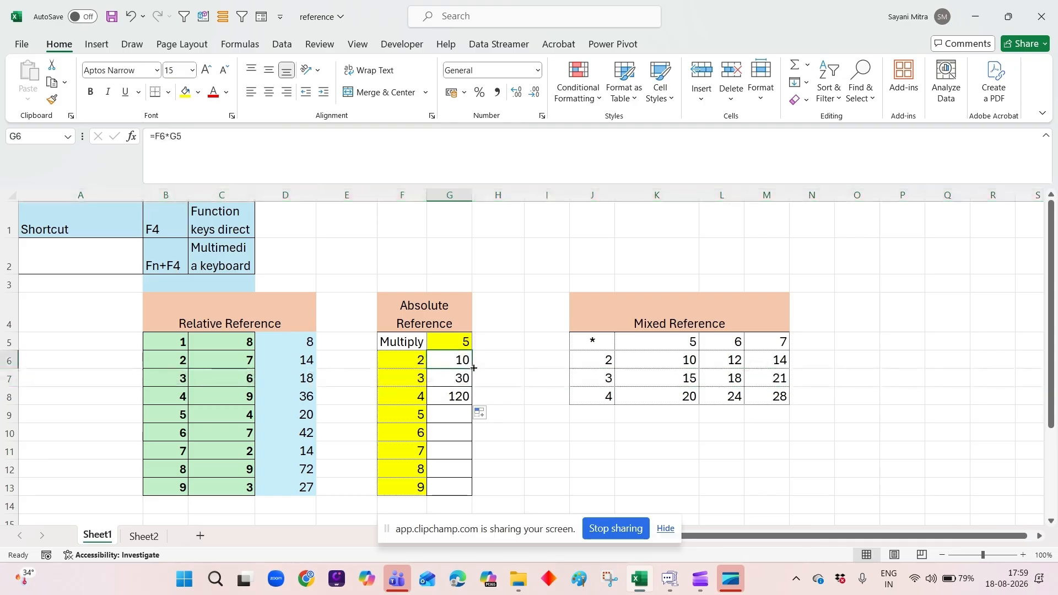
drag(471, 366, 464, 466)
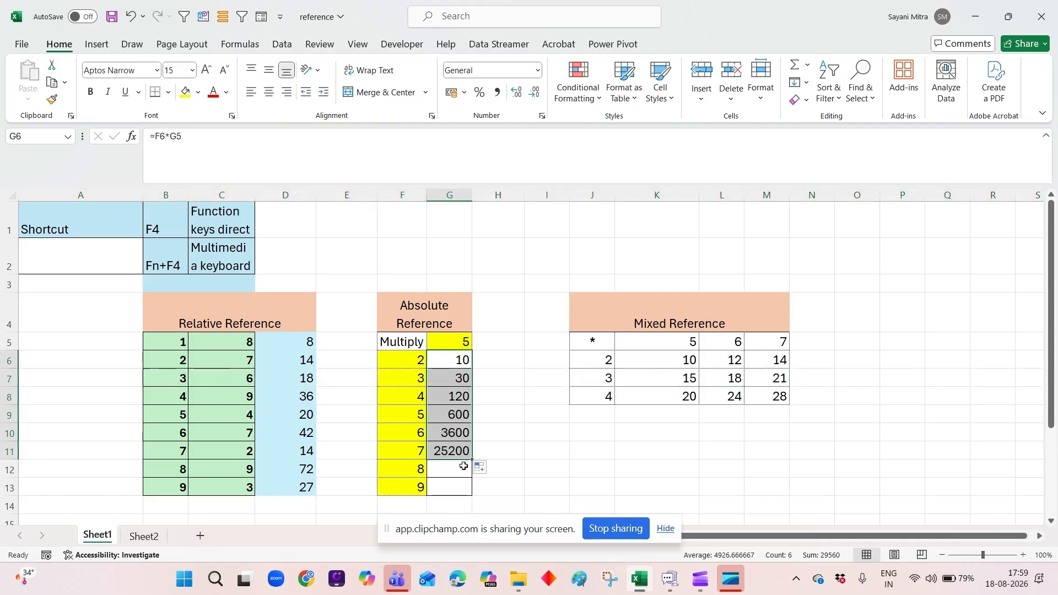
click(454, 448)
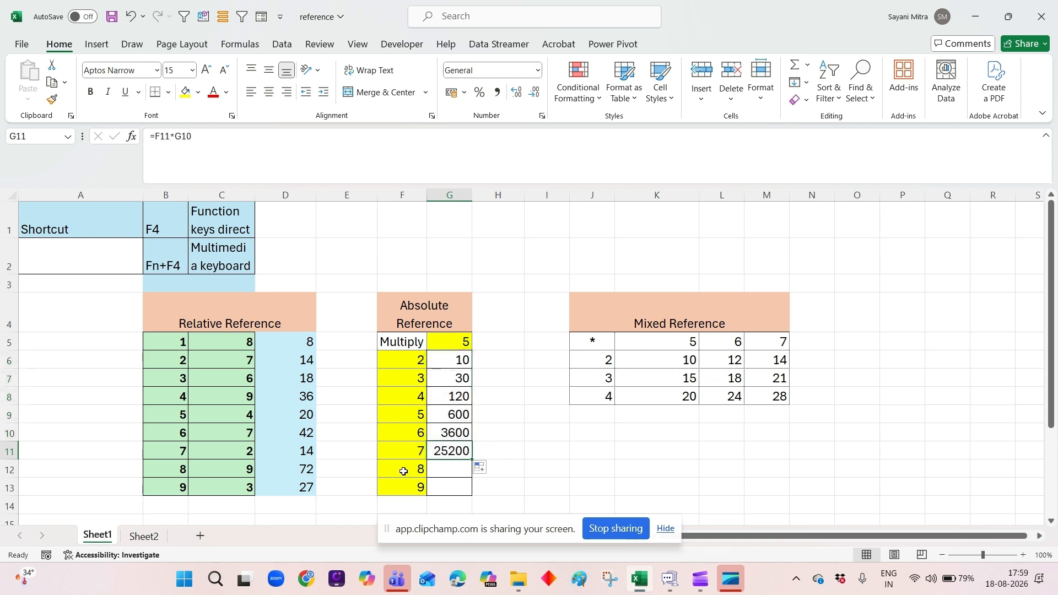
click(456, 362)
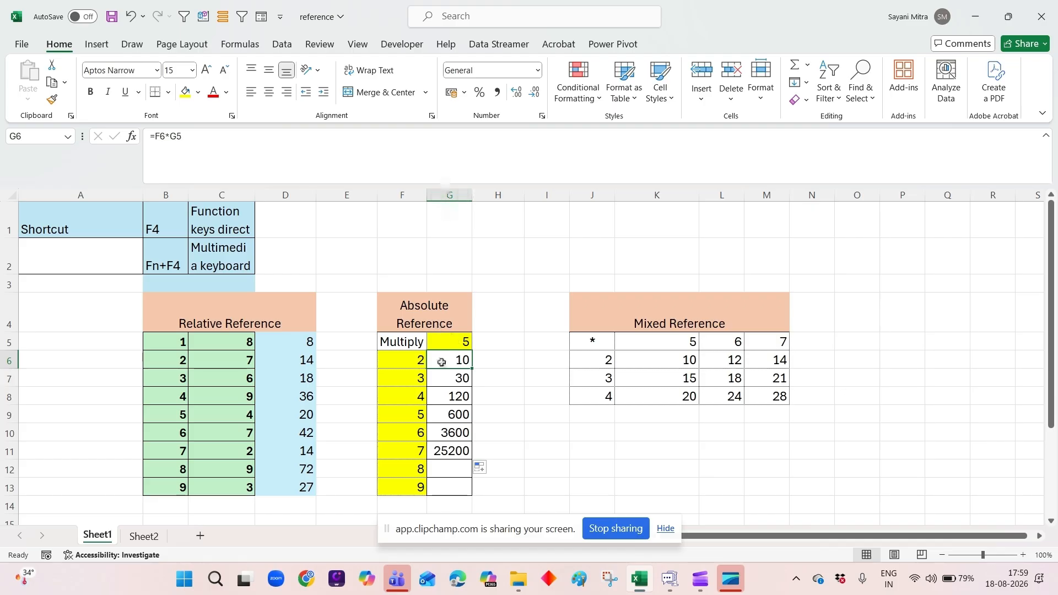
click(4, 348)
click(5, 342)
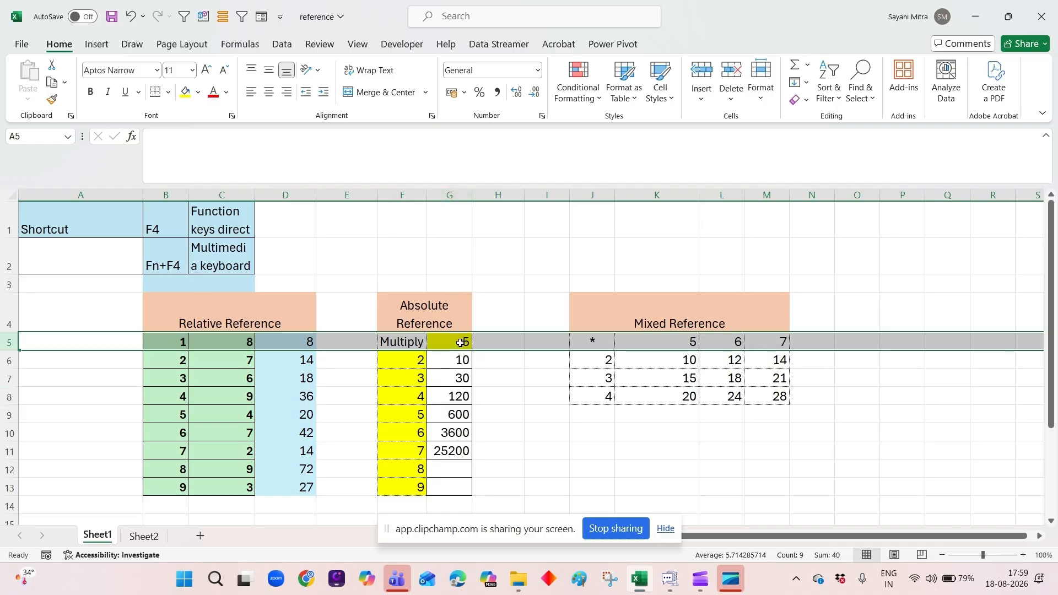
Make the G5 reference in G6's formula absolute, giving =F6*$G$5, and trace it to column G and row 5.
click(461, 364)
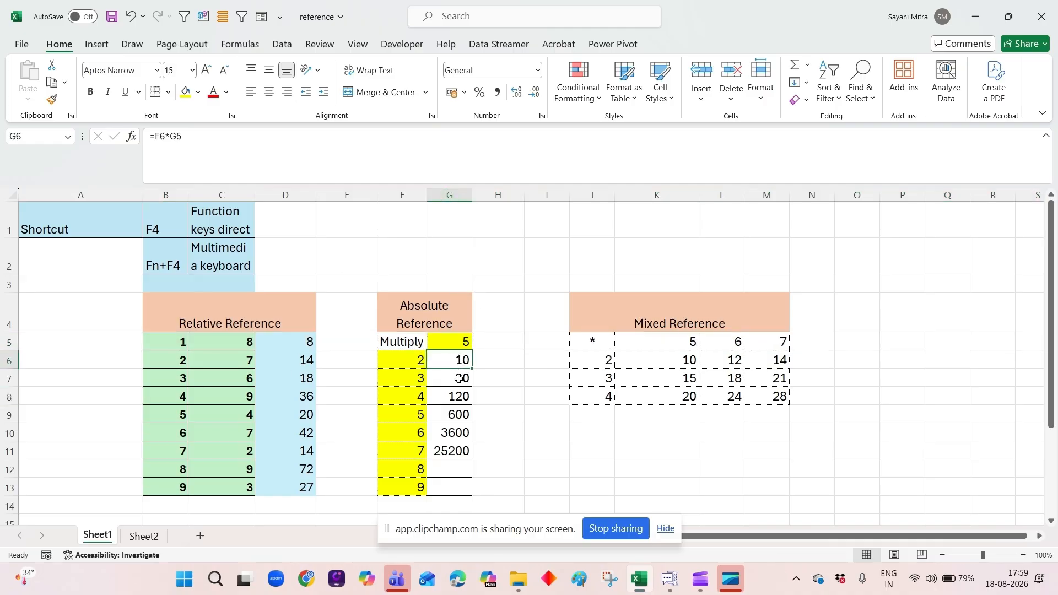
click(171, 135)
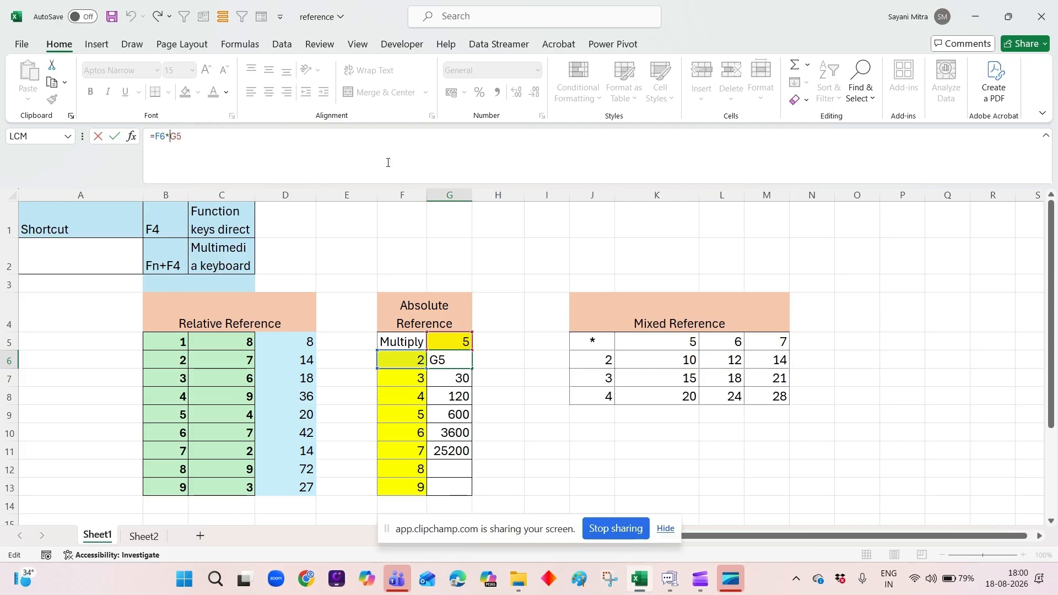
key(F4)
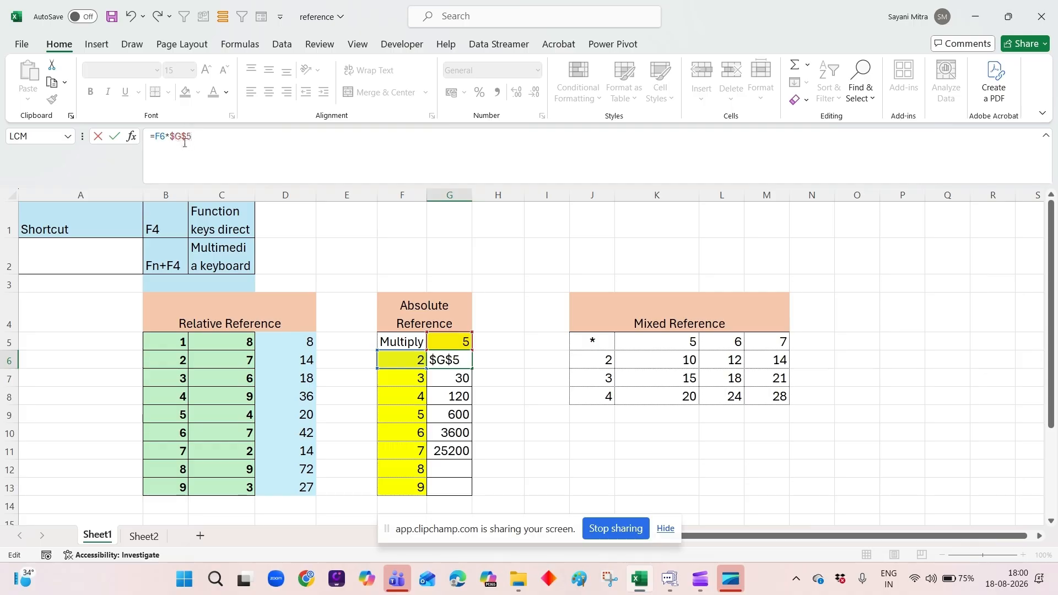
click(456, 191)
click(13, 342)
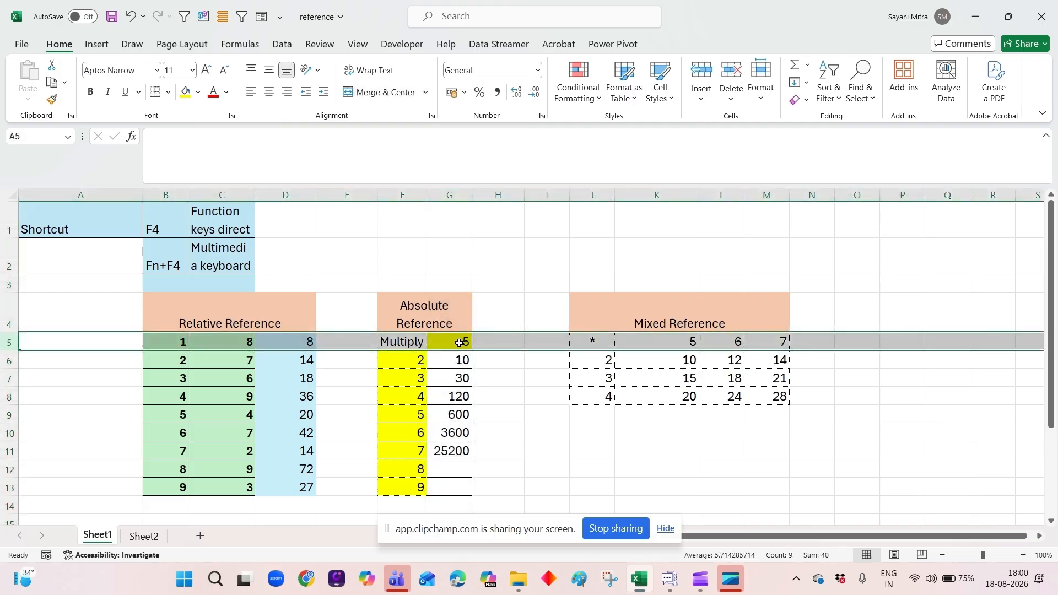
Fill the absolute-reference formula from G6 down to G13 and inspect the $G$5 part of the formula.
click(451, 362)
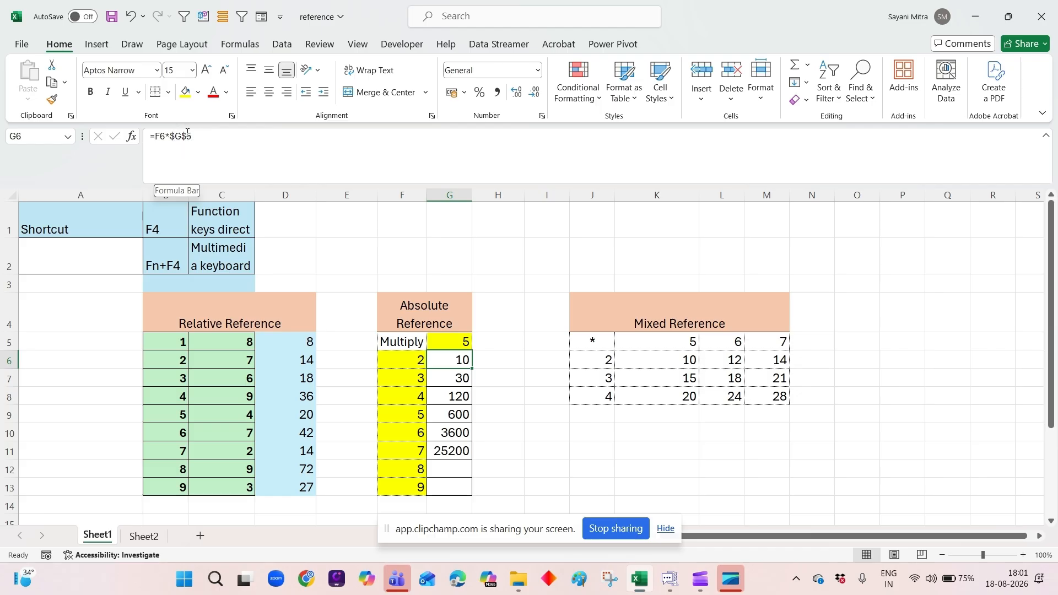
drag(473, 369, 475, 496)
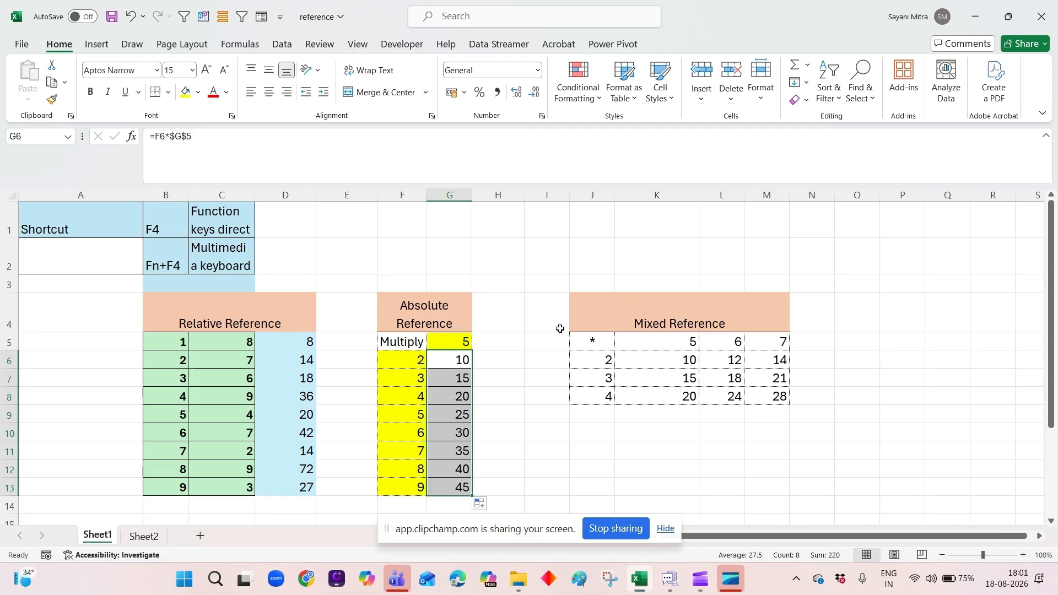
click(193, 135)
drag(194, 135, 168, 135)
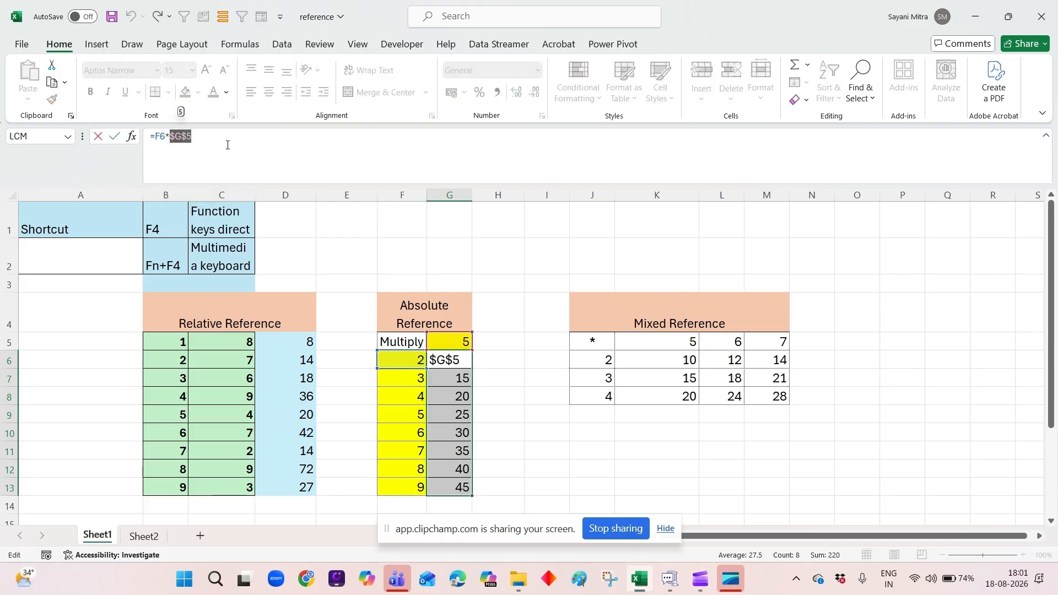
key(Return)
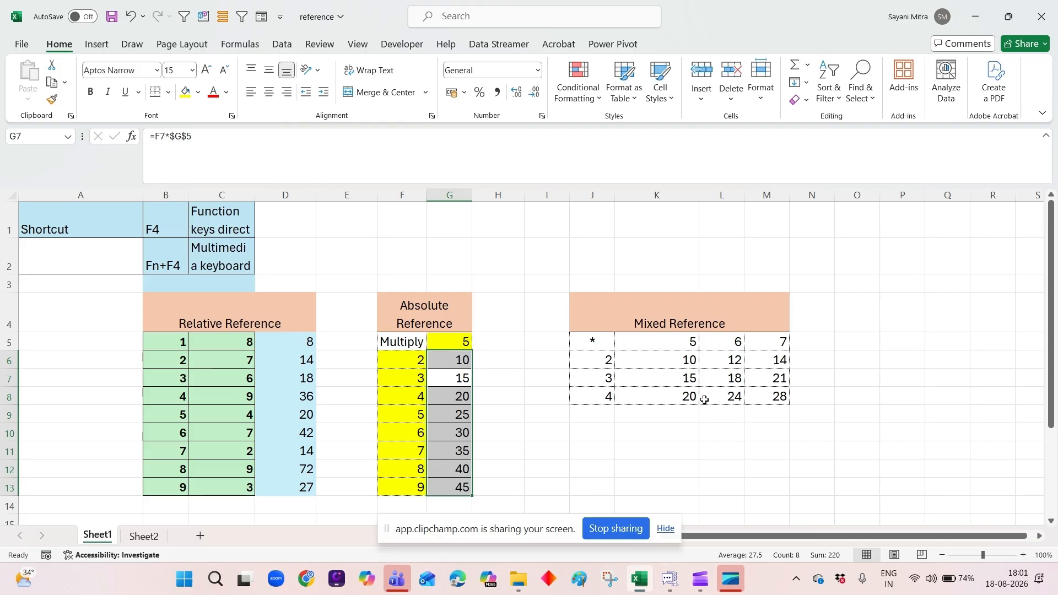
Clear the results in K6:M8 of the Mixed Reference table.
drag(661, 359, 785, 403)
key(Delete)
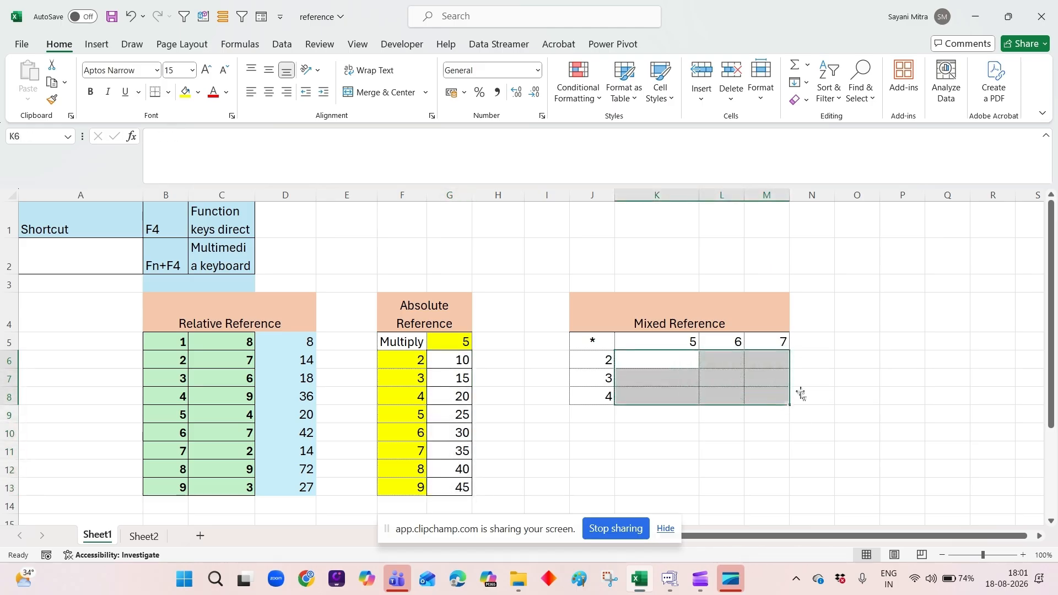
click(844, 357)
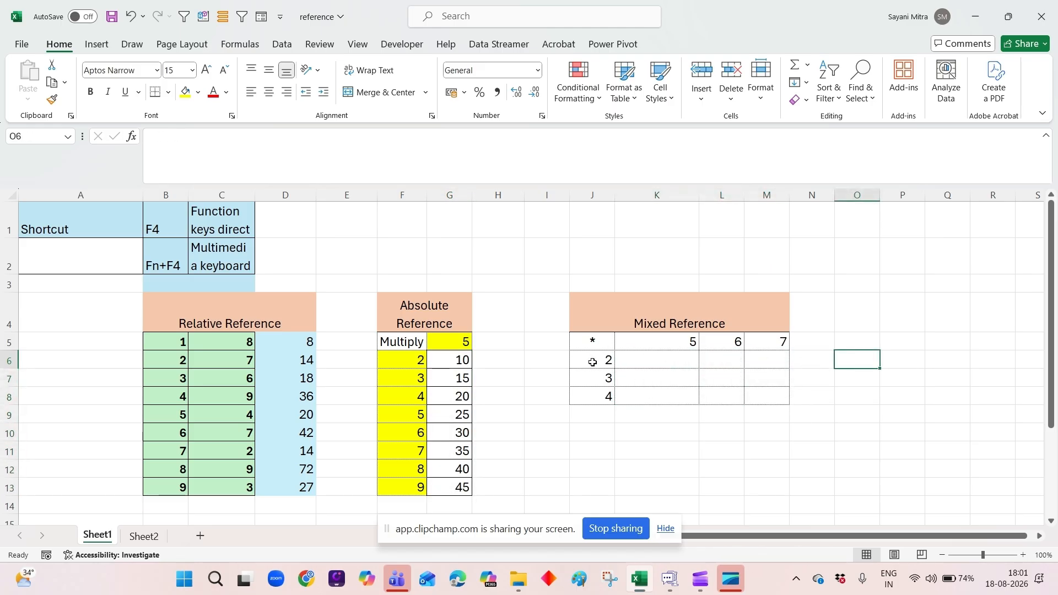
Go through the empty cells K6:M8 of the Mixed Reference table, relating each to its row and column multipliers.
click(628, 361)
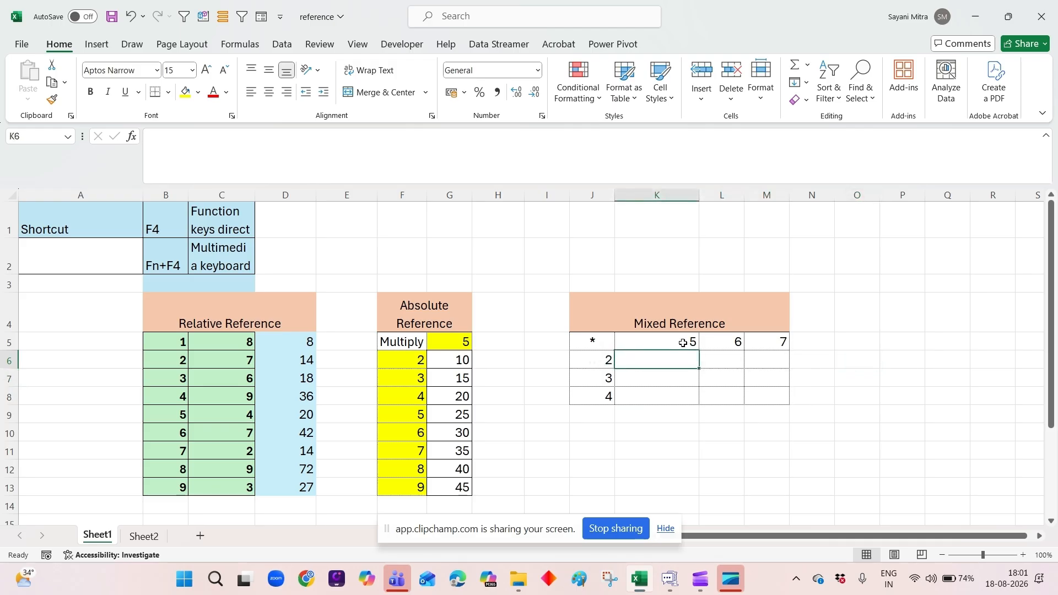
click(725, 359)
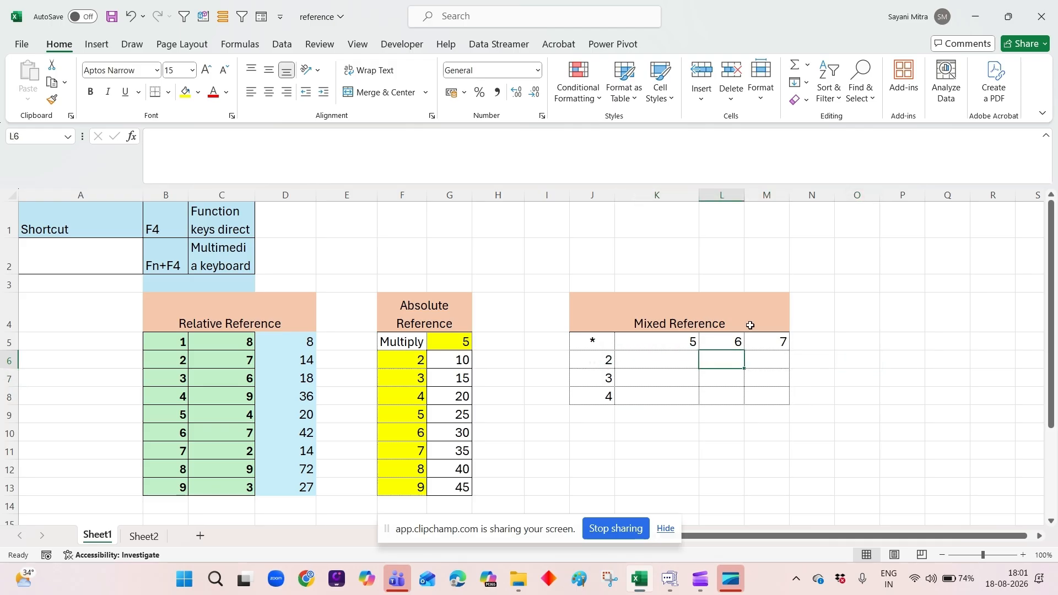
click(781, 362)
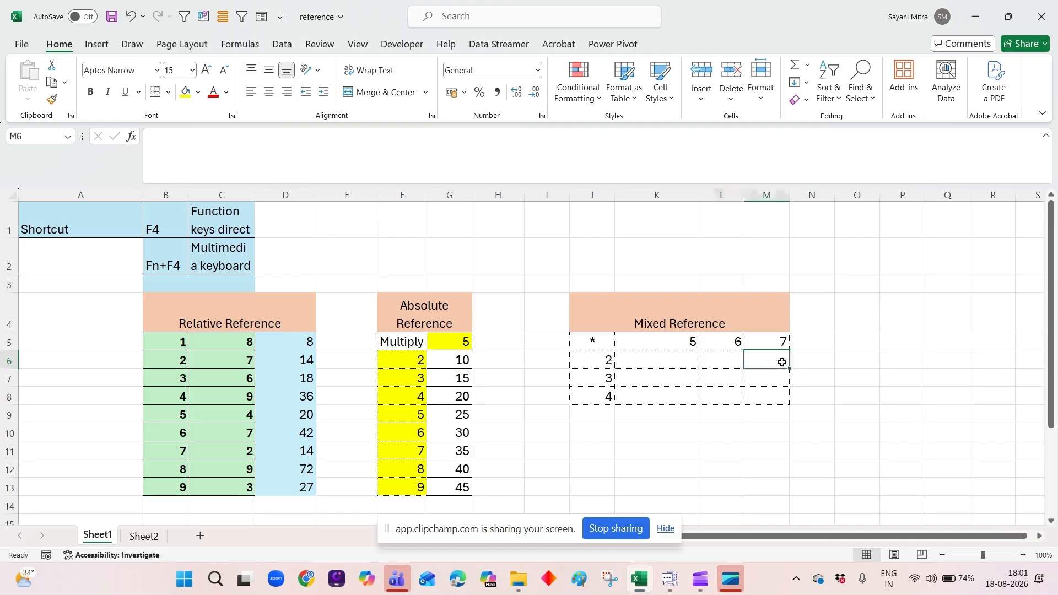
click(651, 382)
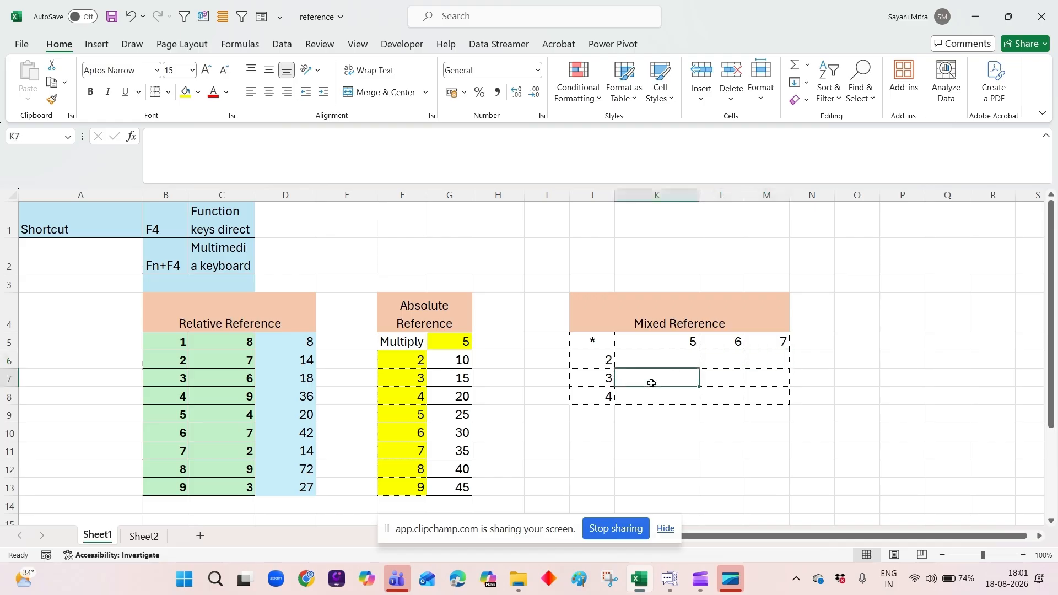
click(726, 384)
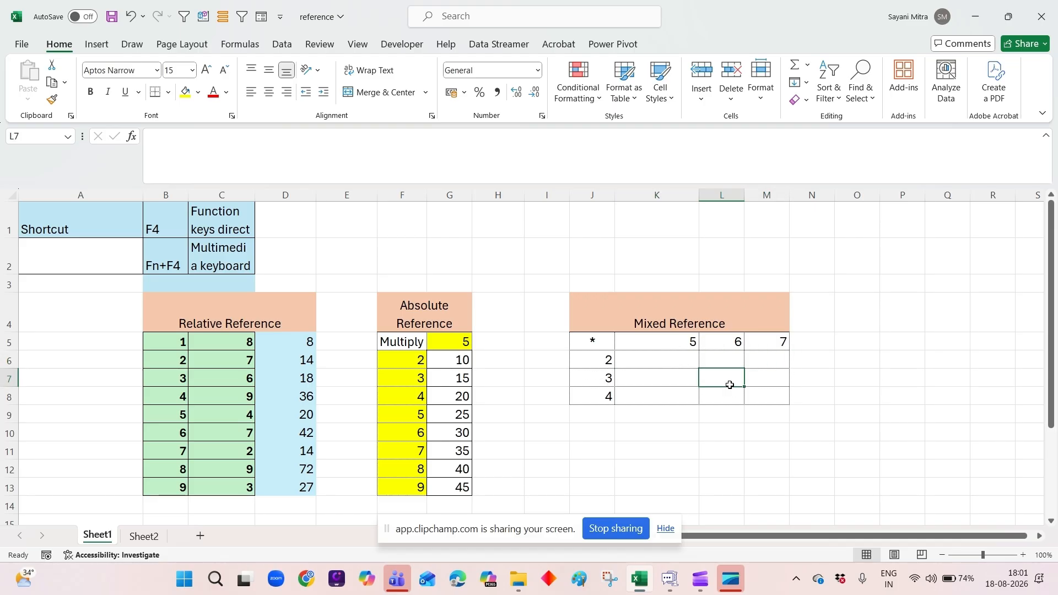
click(765, 379)
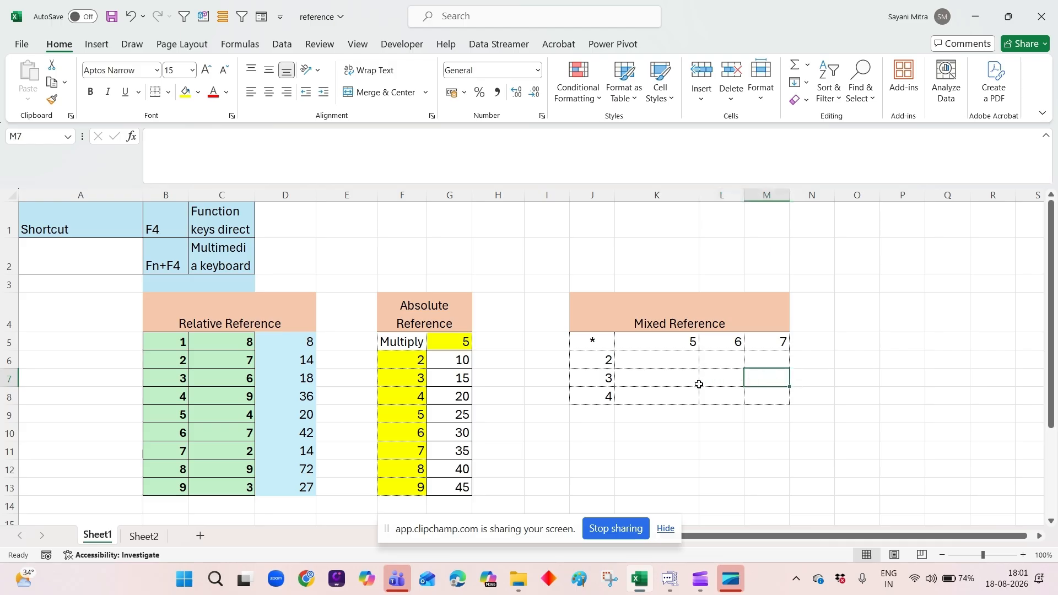
click(677, 398)
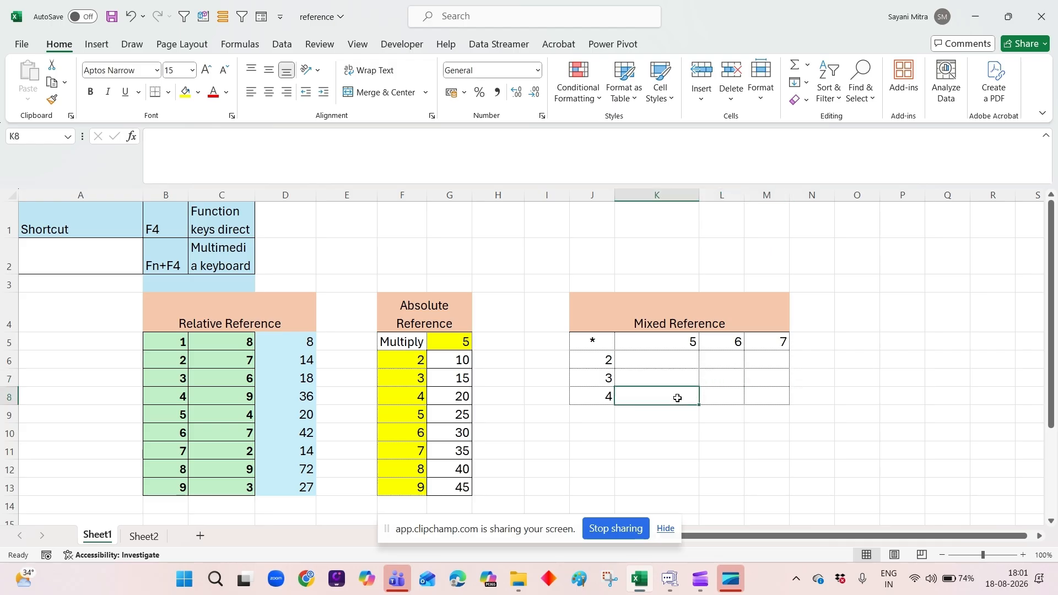
click(709, 394)
click(765, 396)
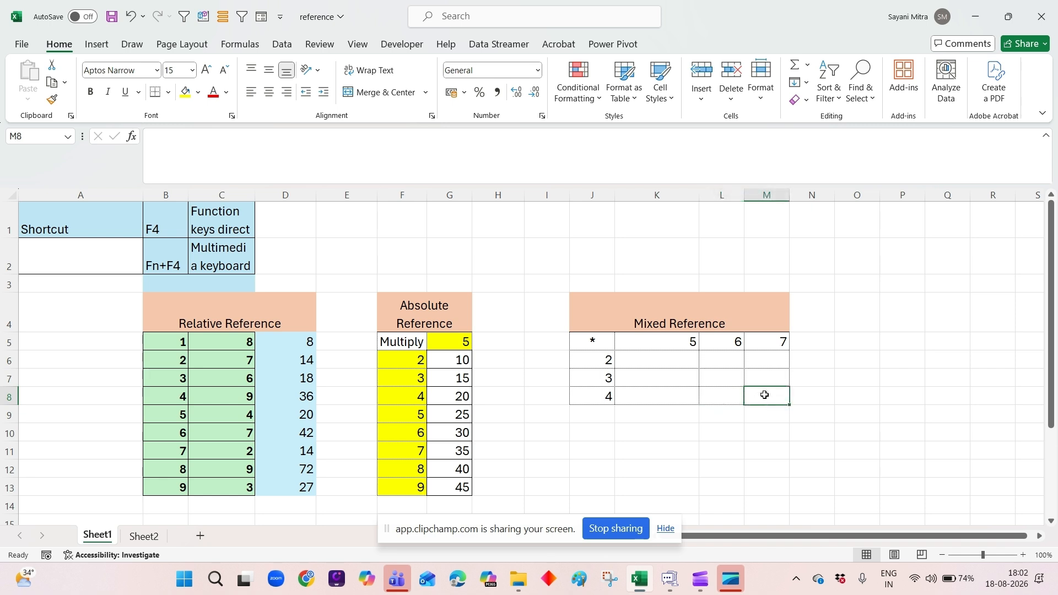
Enter the formula =J6*K5 in K6 of the Mixed Reference table.
click(659, 364)
text(=)
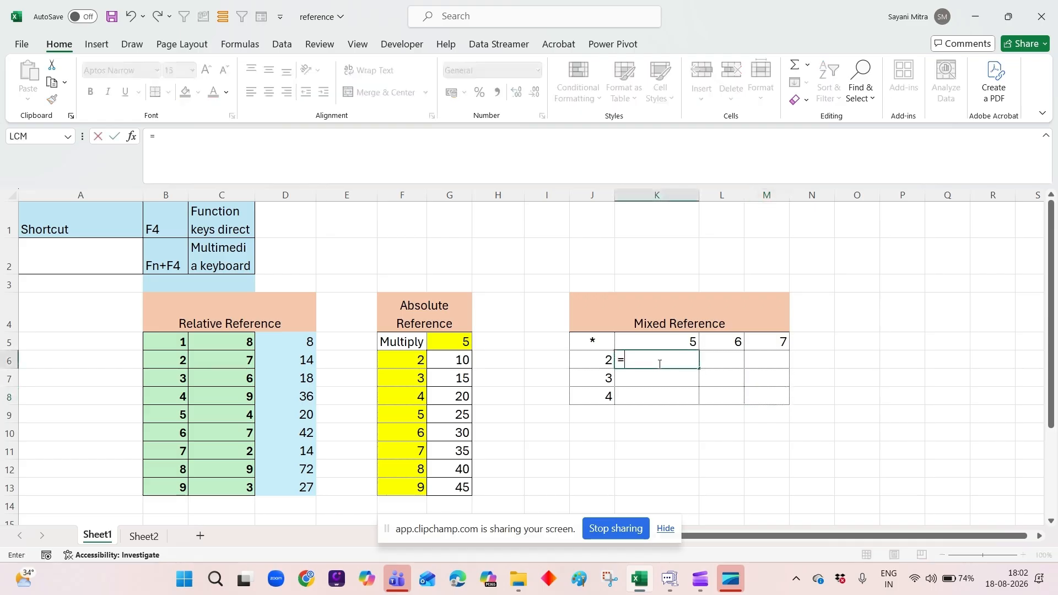
click(589, 359)
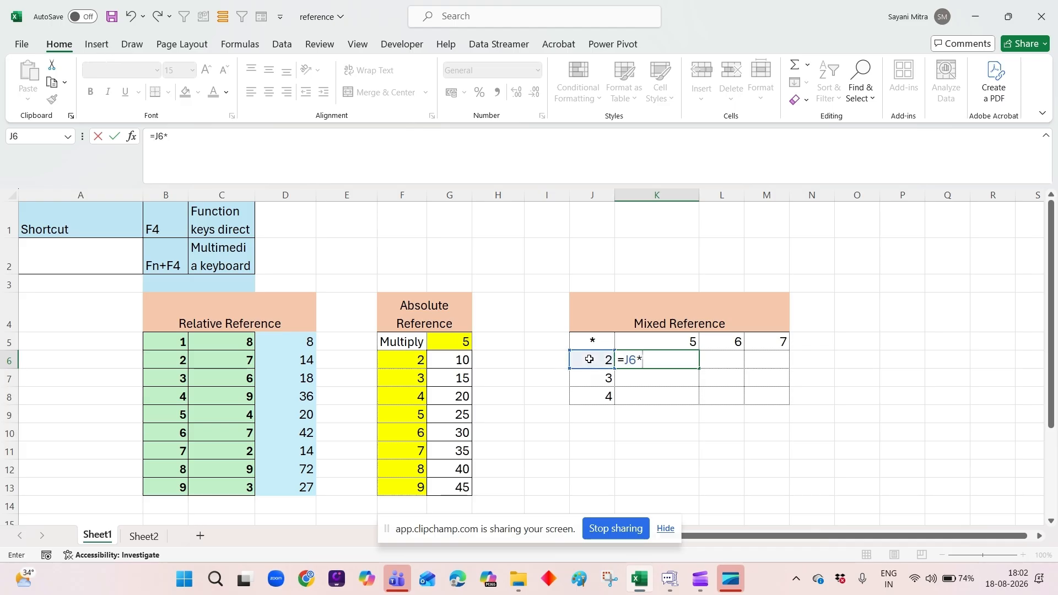
click(649, 346)
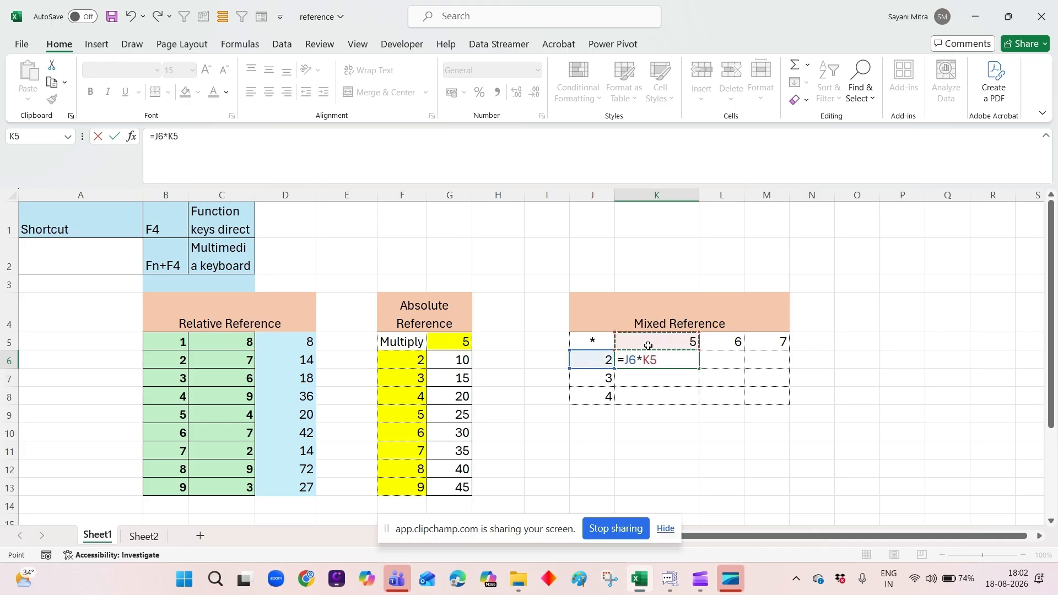
key(Return)
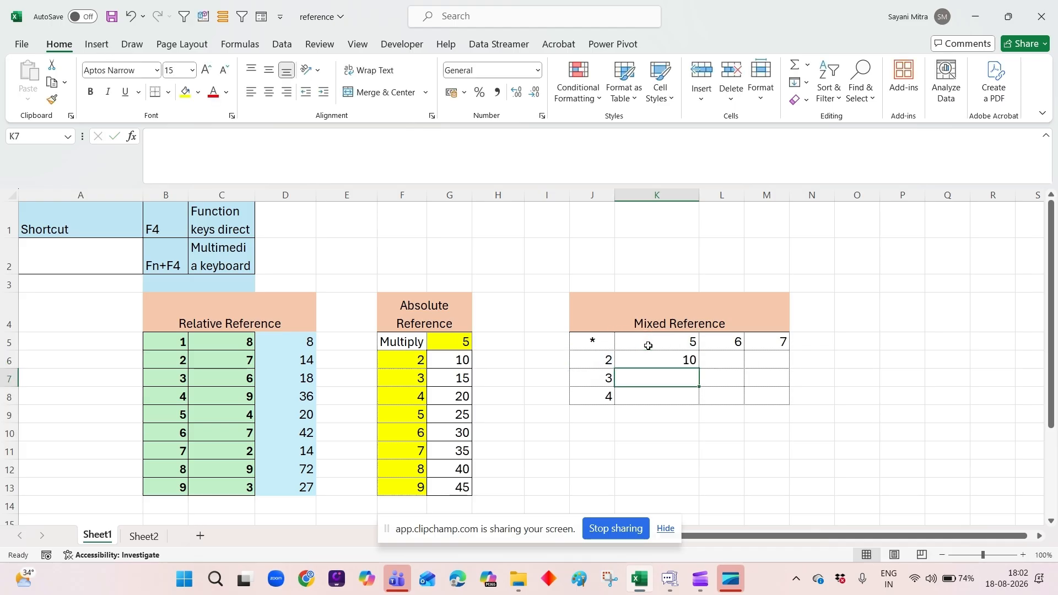
Make the J6 reference in K6's formula fully absolute, giving =$J$6*K5.
click(644, 364)
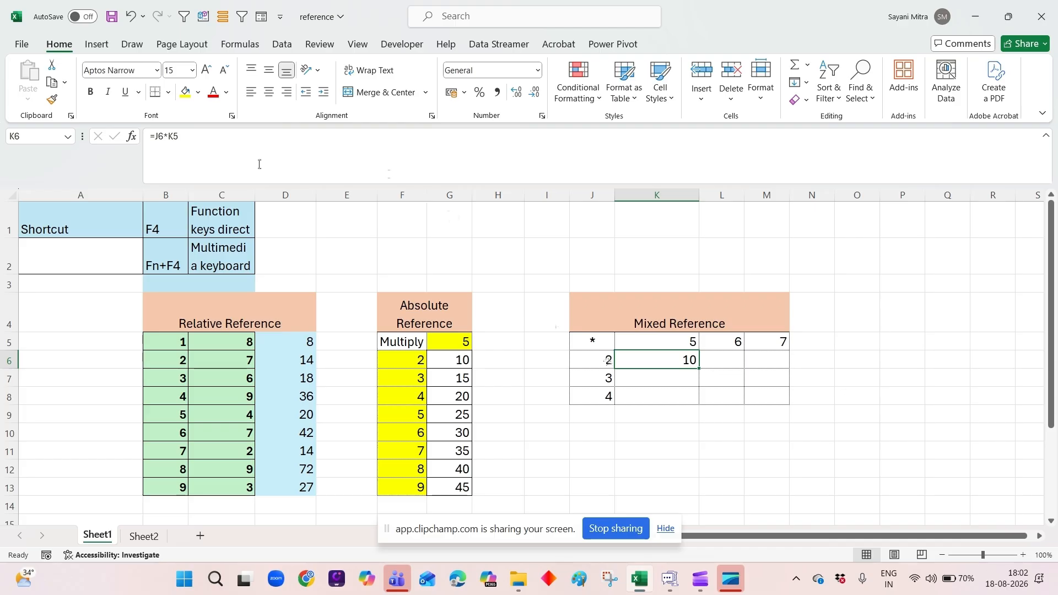
click(155, 137)
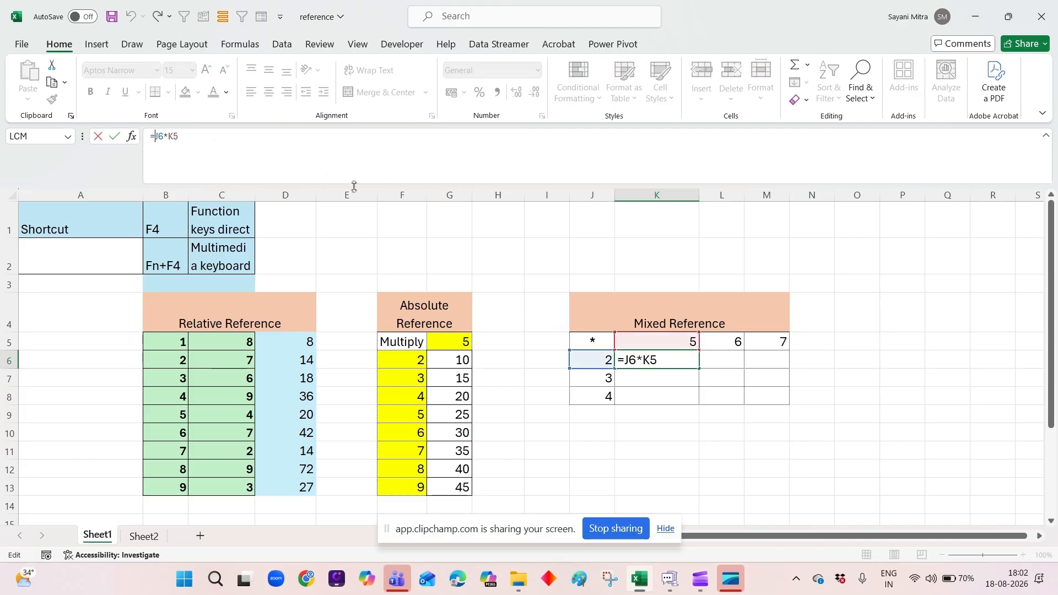
key(F4)
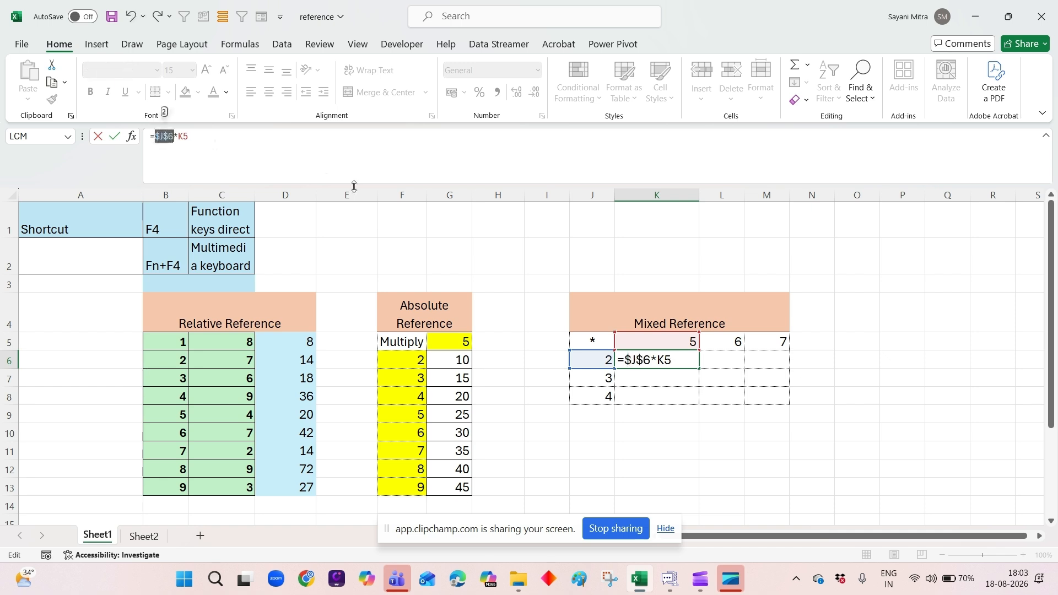
key(Return)
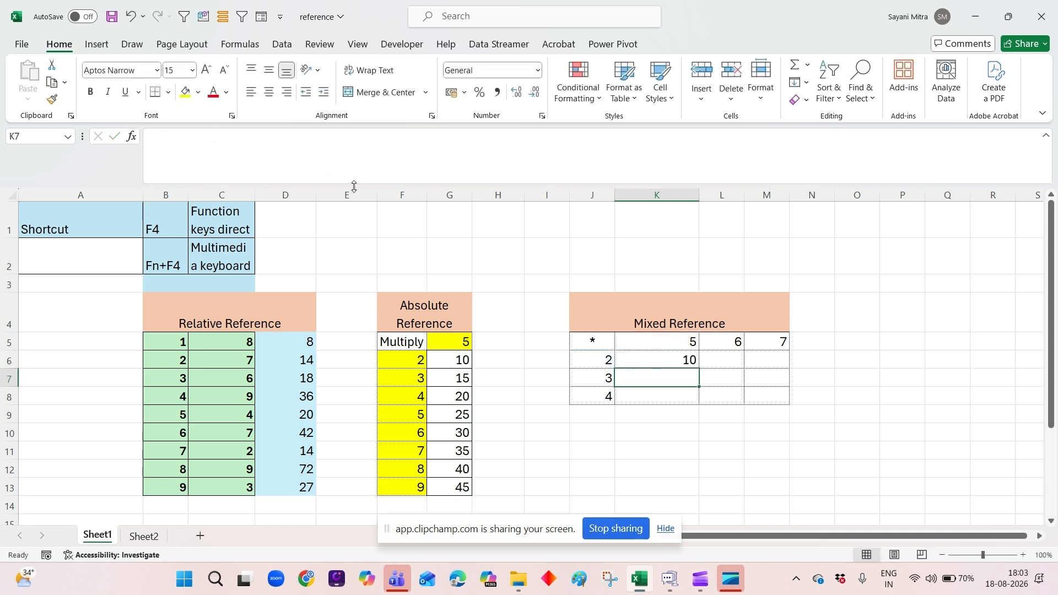
Fill K6's formula across to M6, then extend the fill over the rest of the table to M8.
click(669, 353)
drag(700, 370, 788, 369)
click(853, 391)
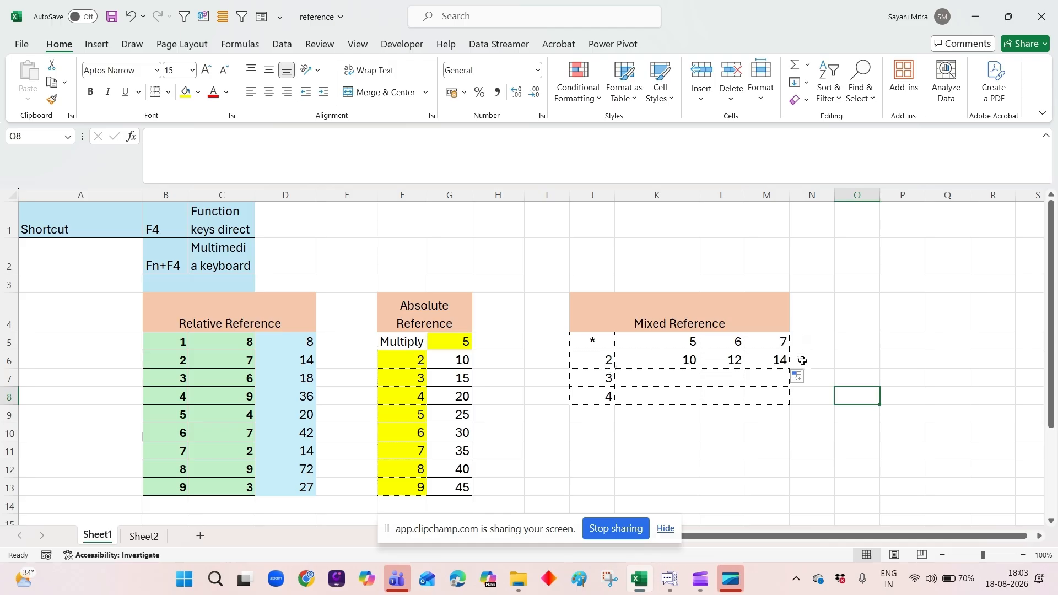
click(674, 363)
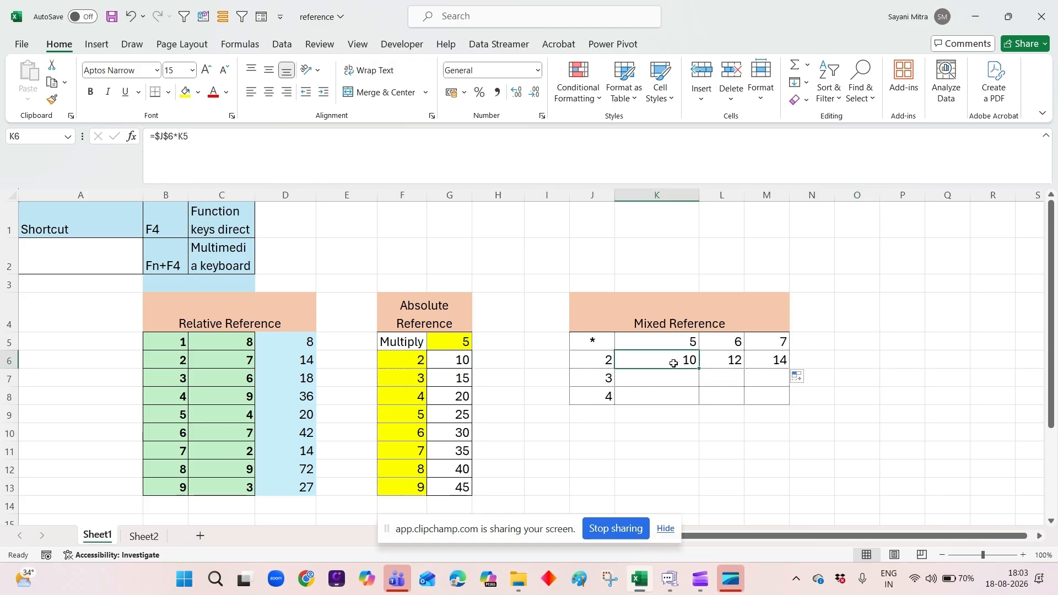
drag(699, 370, 791, 406)
click(880, 371)
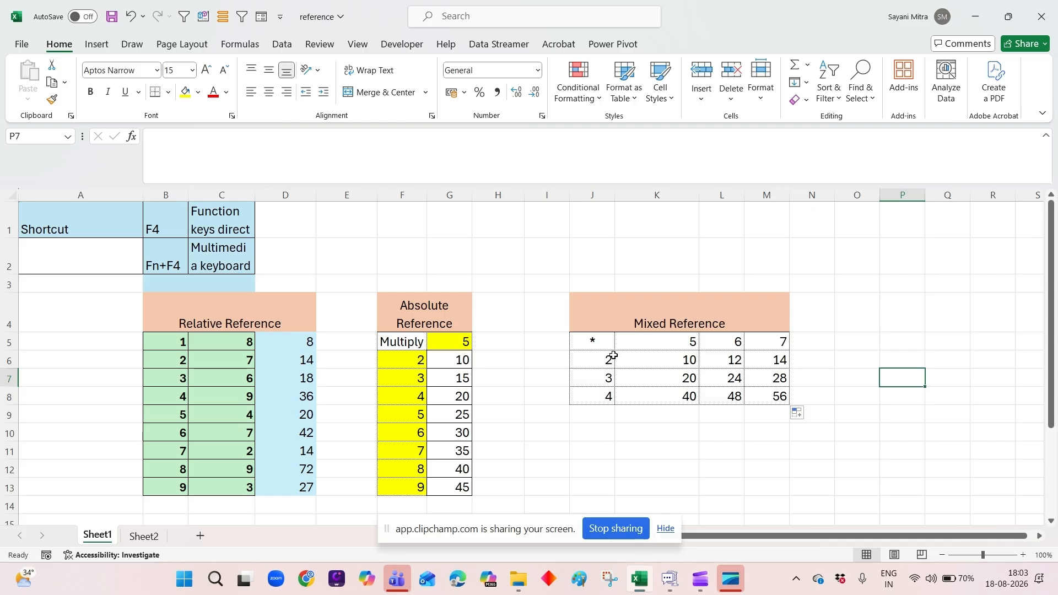
Remove the row lock from the J reference in K7's formula, giving =$J6*K6.
click(647, 372)
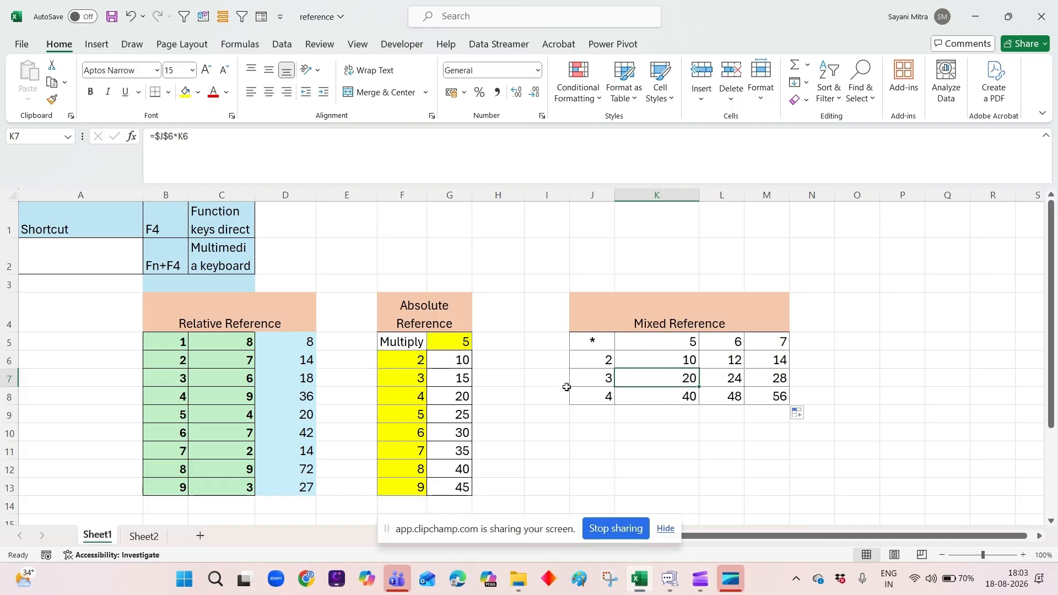
click(169, 139)
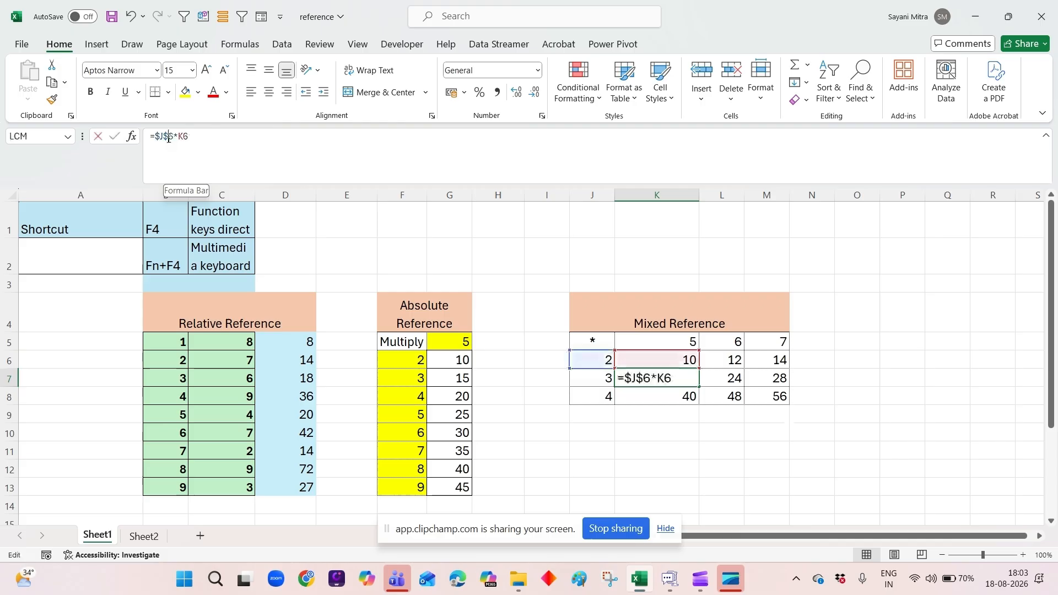
key(BackSpace)
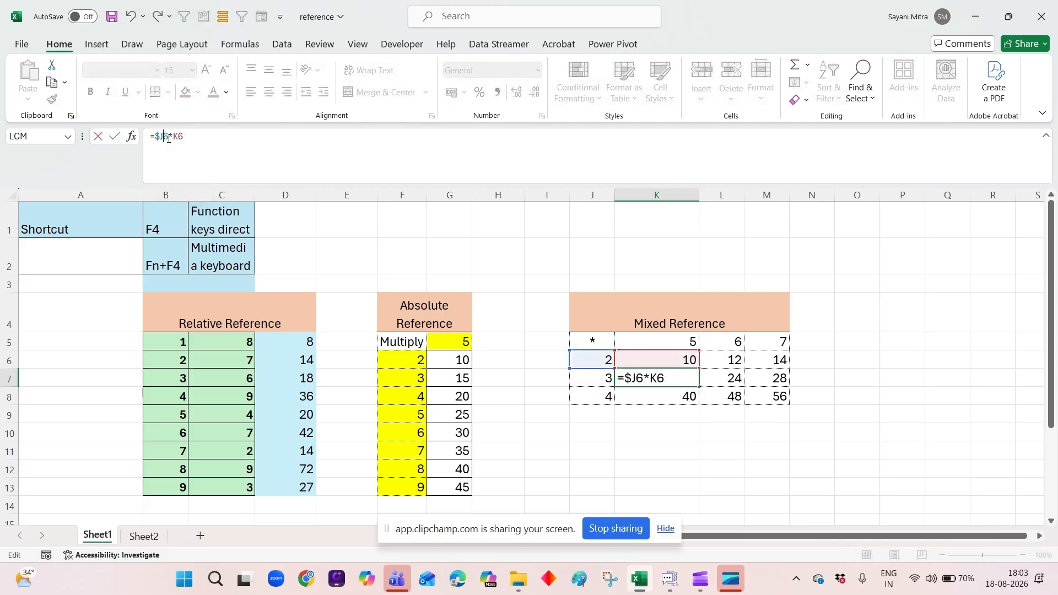
key(Return)
Fill K6's formula down to K7 and inspect the formula in K7.
click(666, 359)
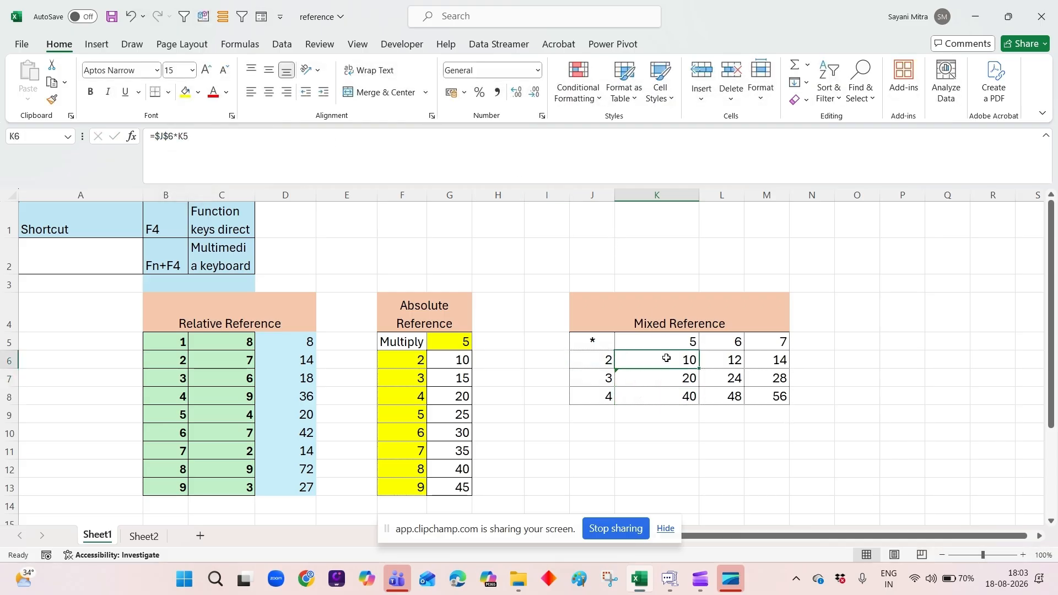
drag(699, 368, 701, 384)
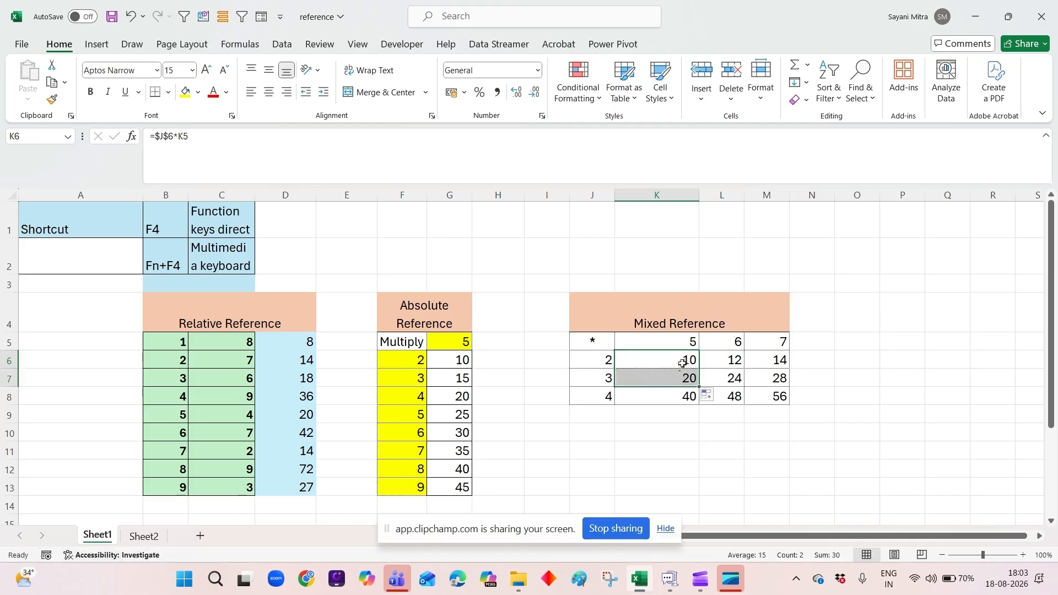
click(675, 373)
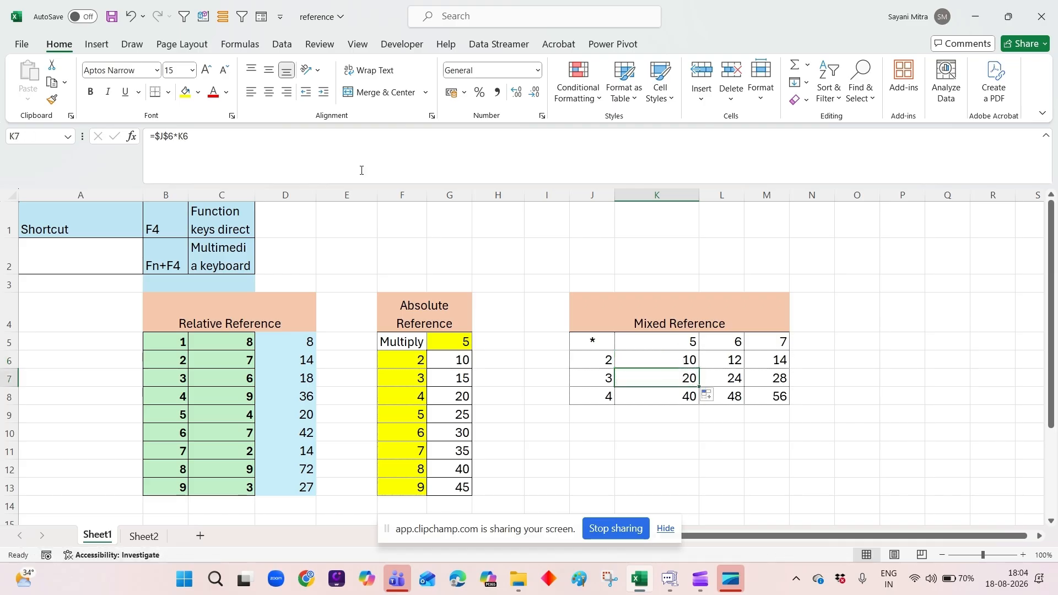
Remove the row lock from the J reference in K6's formula, giving =$J6*K5.
click(674, 361)
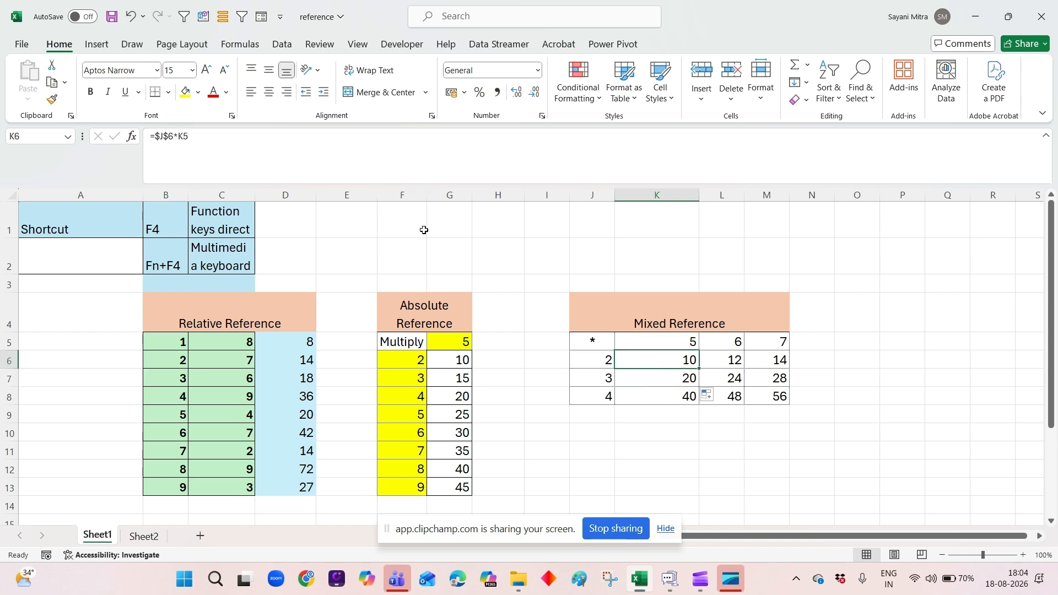
click(166, 135)
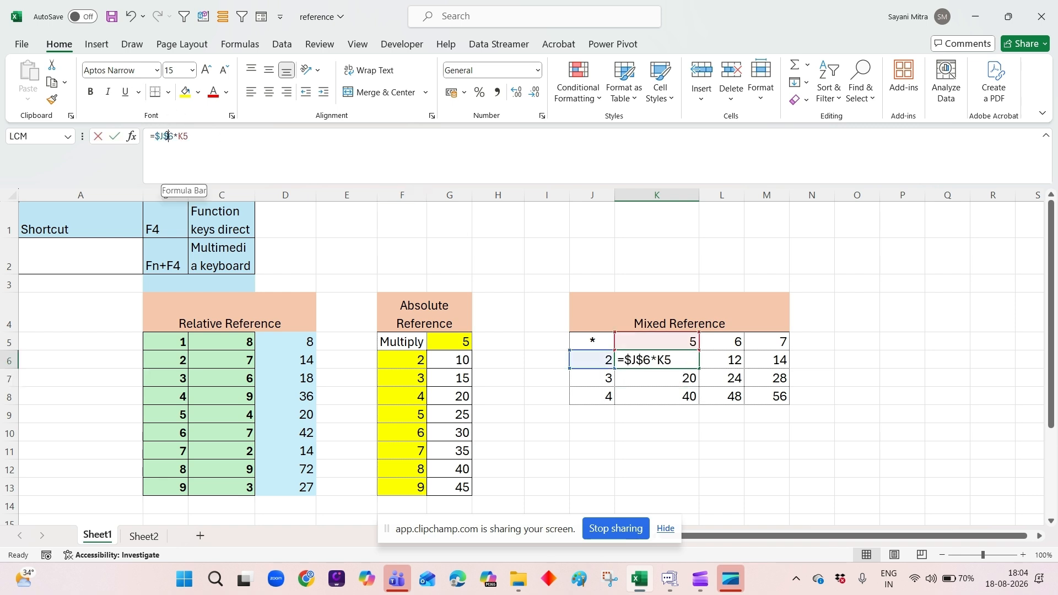
key(BackSpace)
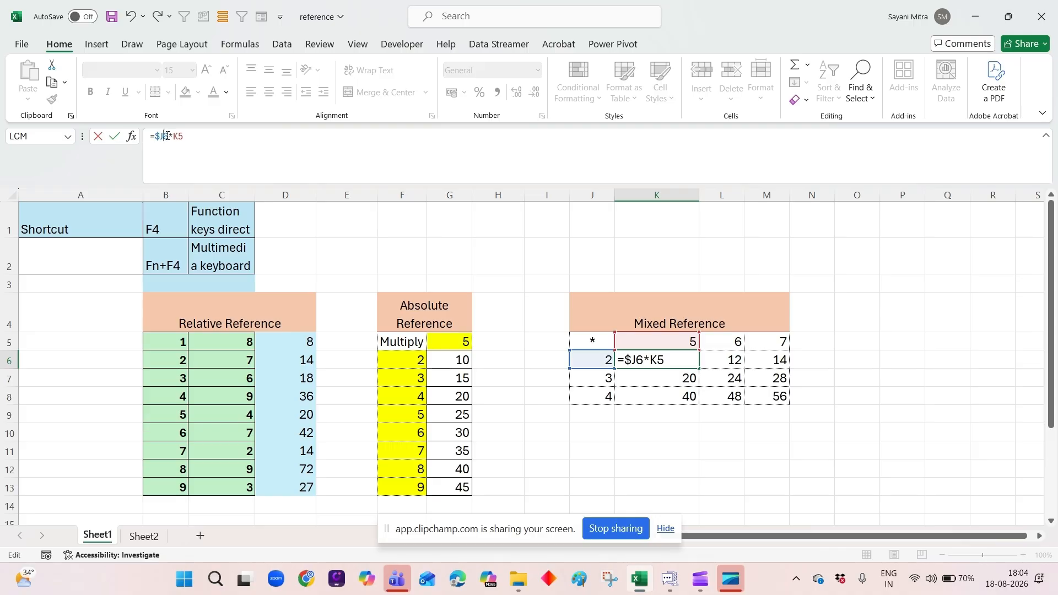
key(Return)
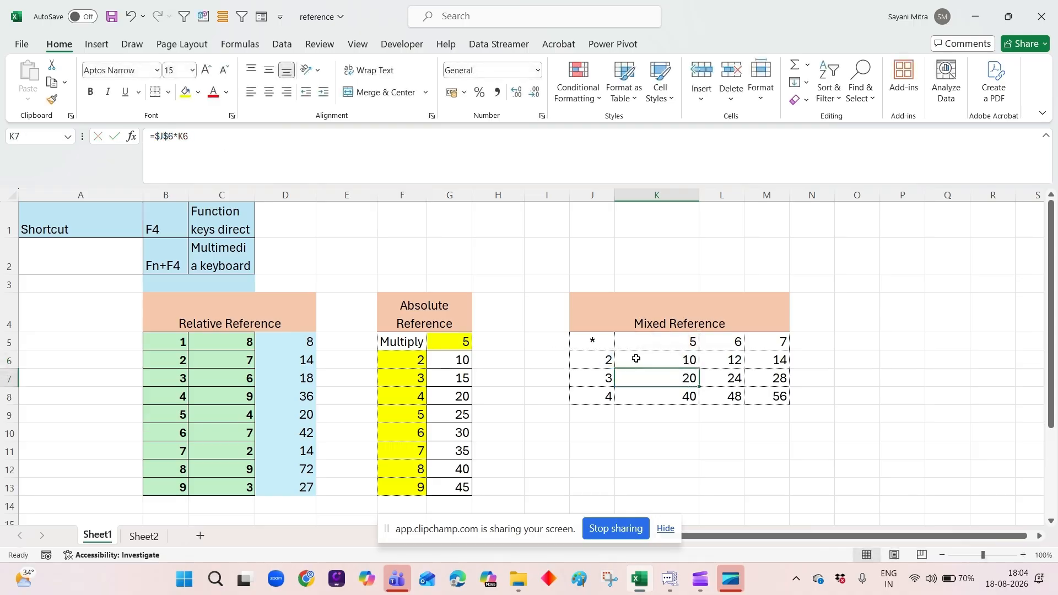
Fill K6's column-locked formula down to K8 and inspect the formula in K7.
click(658, 366)
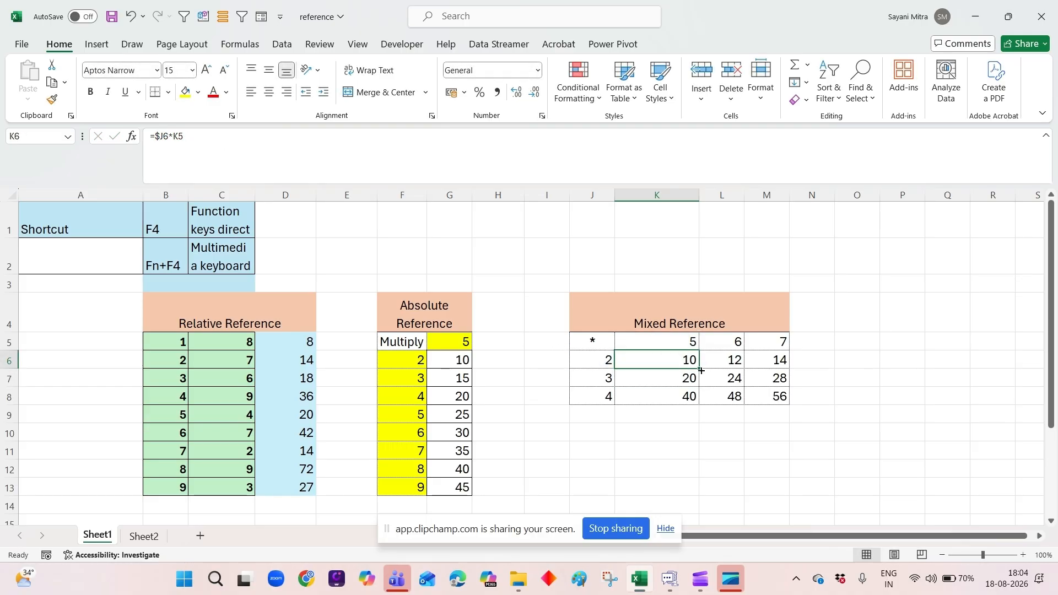
drag(701, 374, 700, 403)
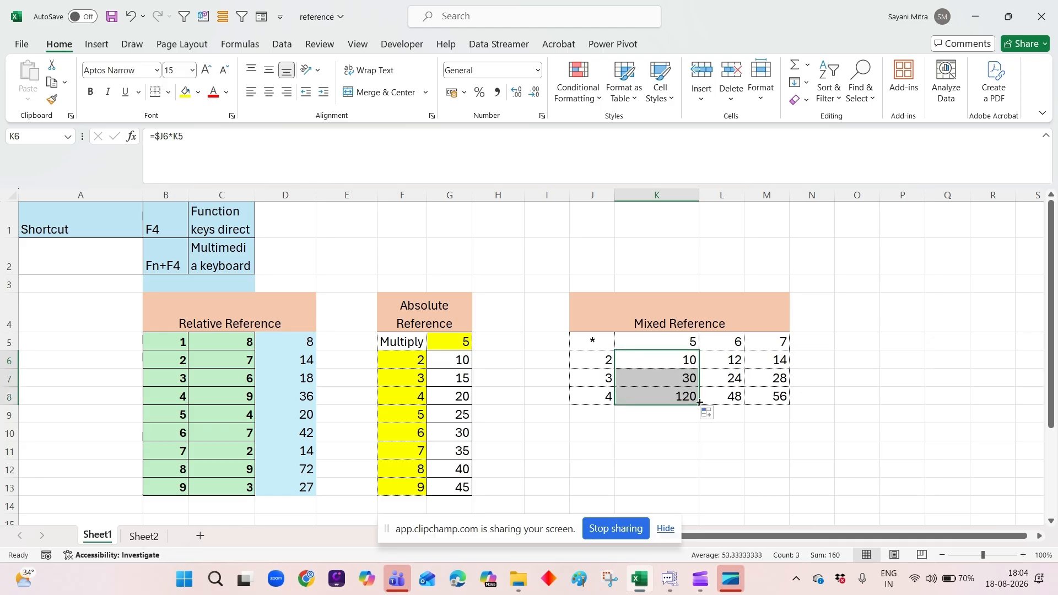
click(679, 379)
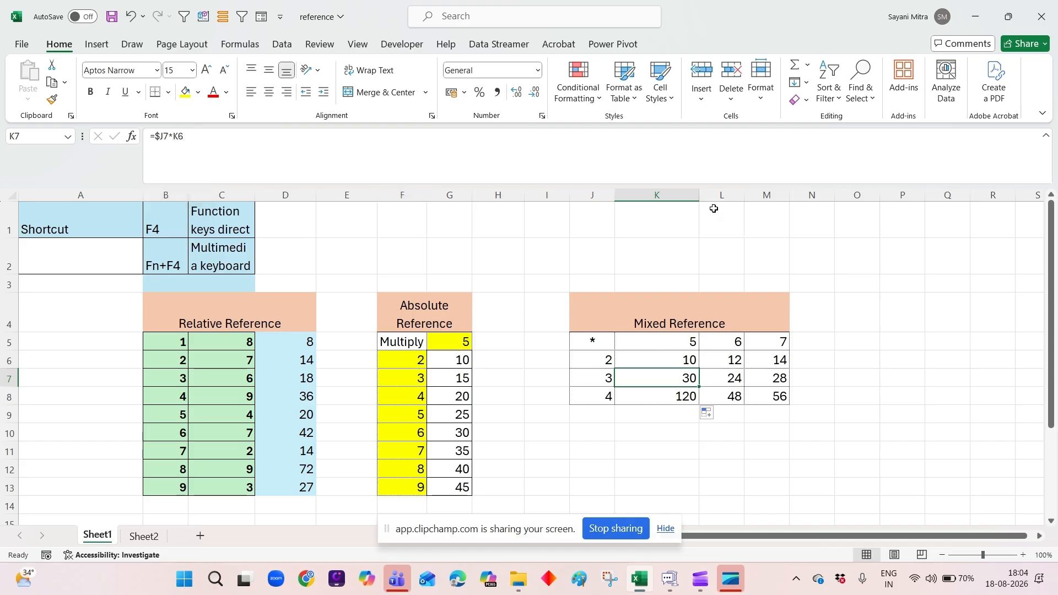
Highlight column K and row 6 and examine how K6's formula refers to its row and column multipliers.
click(689, 195)
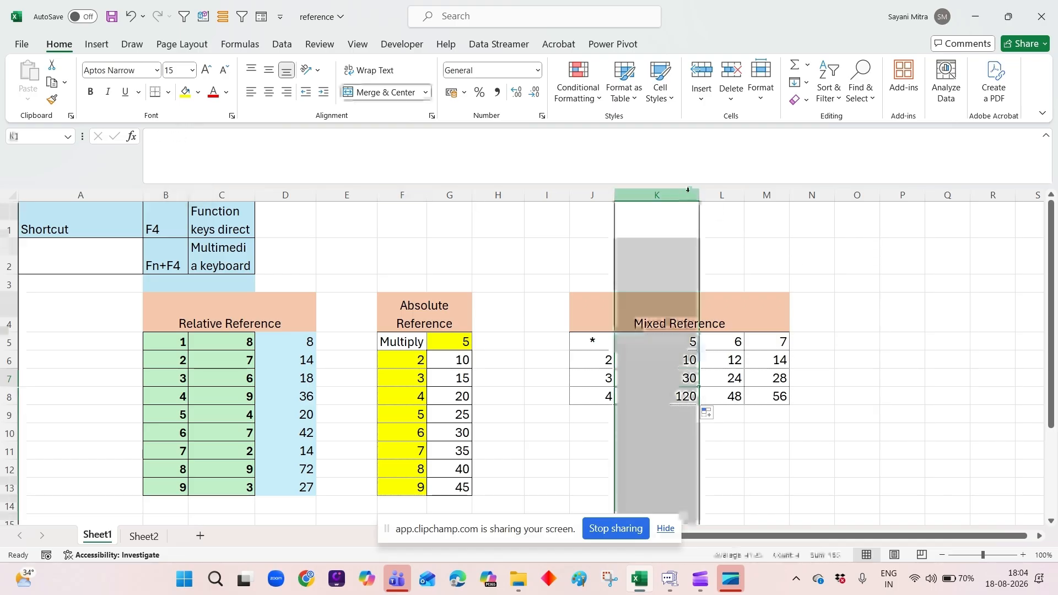
click(8, 360)
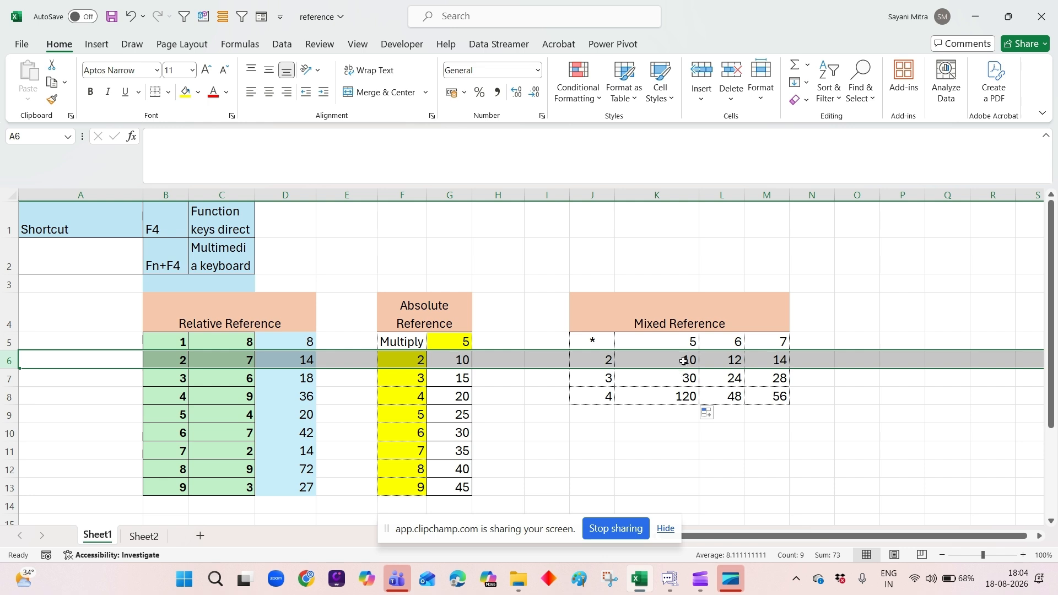
click(684, 362)
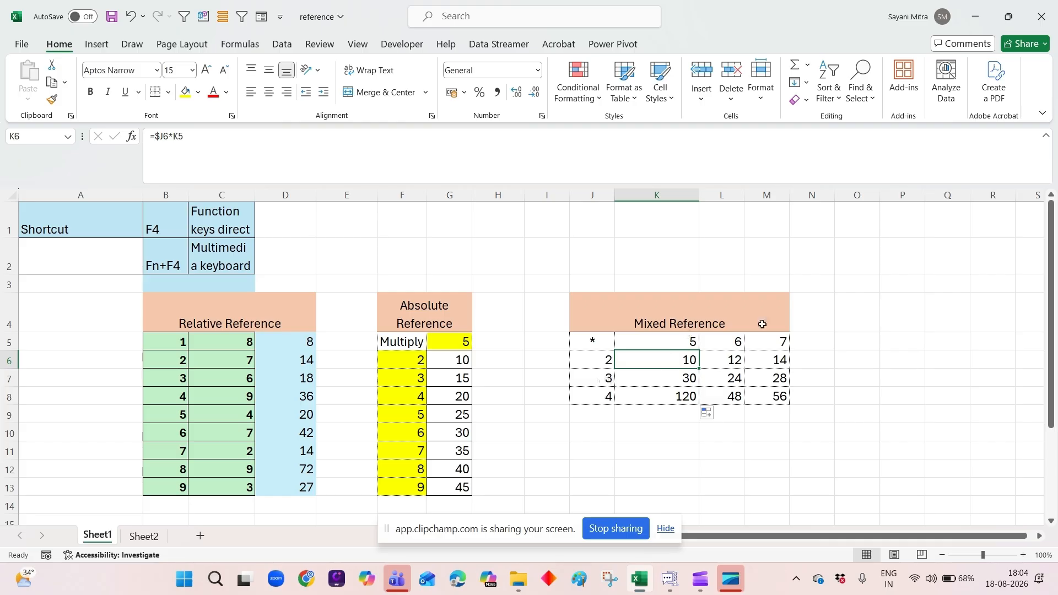
Lock the row of the K5 reference in K6's formula so it reads =$J6*K$5.
click(9, 342)
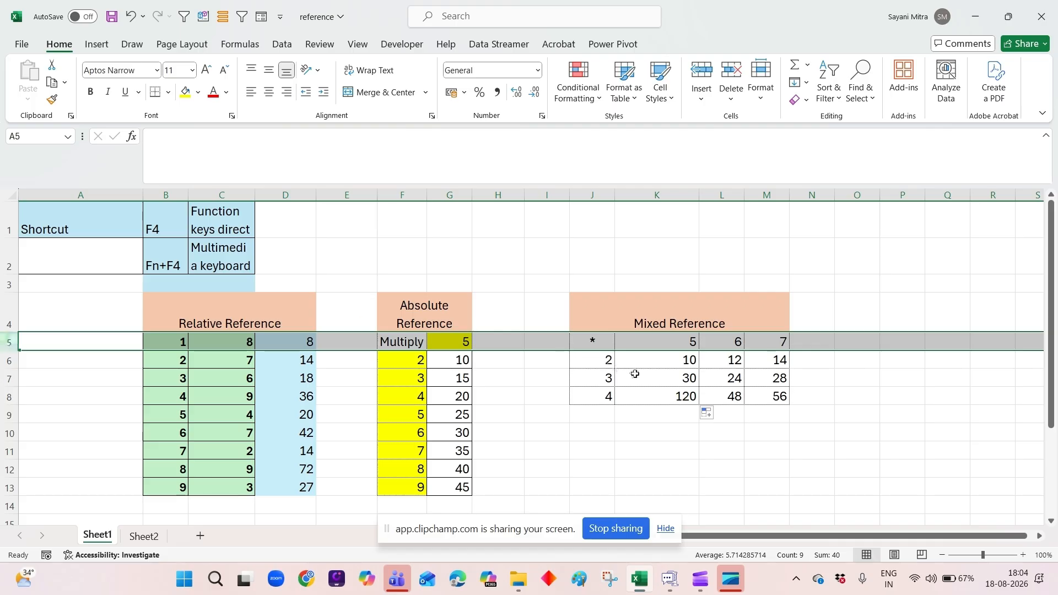
click(657, 365)
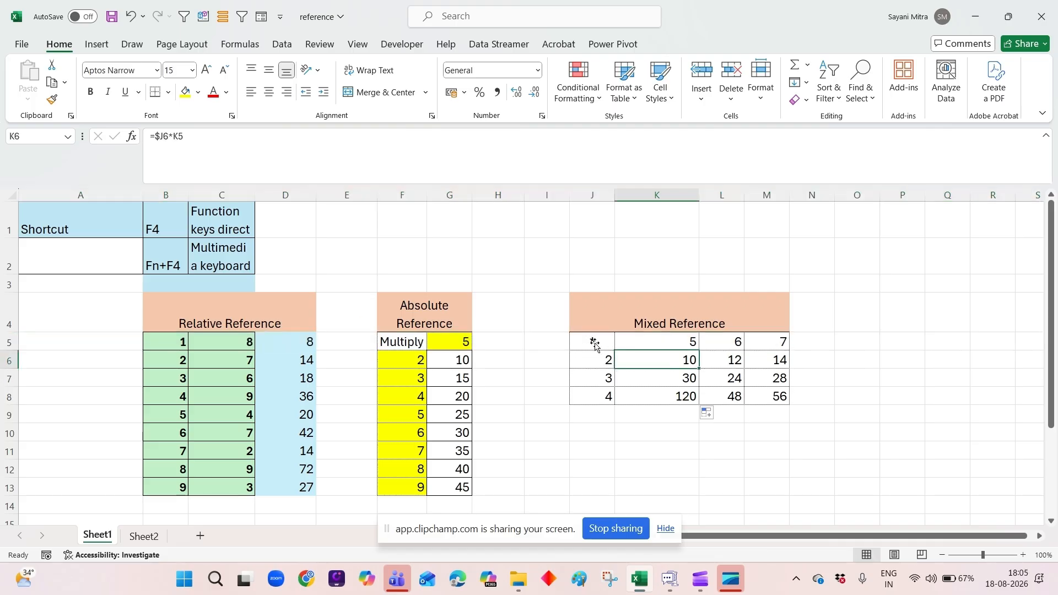
click(178, 136)
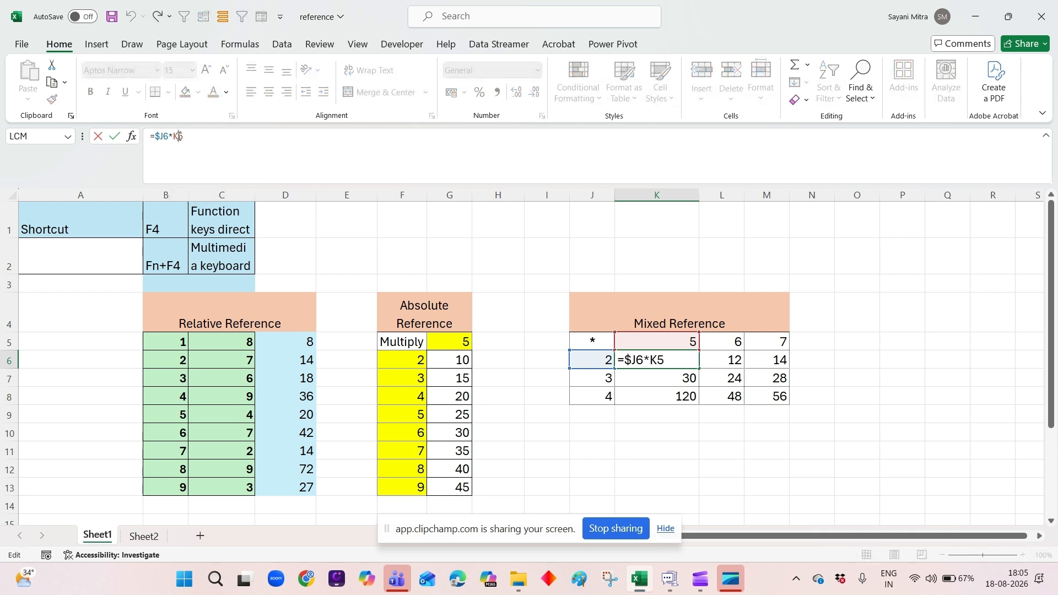
text($)
key(Return)
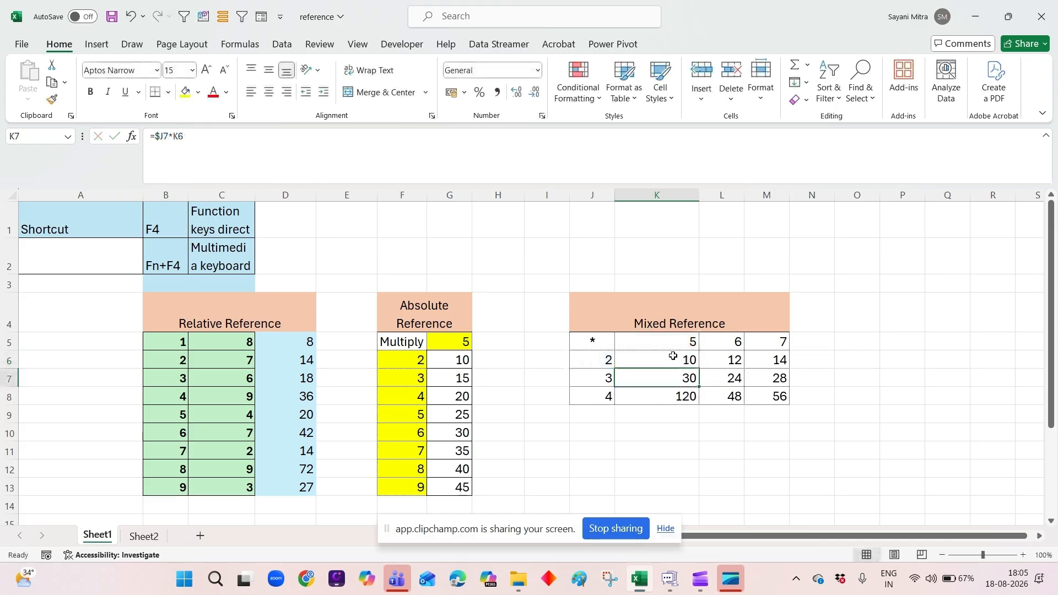
Fill K6's mixed-reference formula down to row 8 and across to column M, and inspect the formula in K7.
click(675, 358)
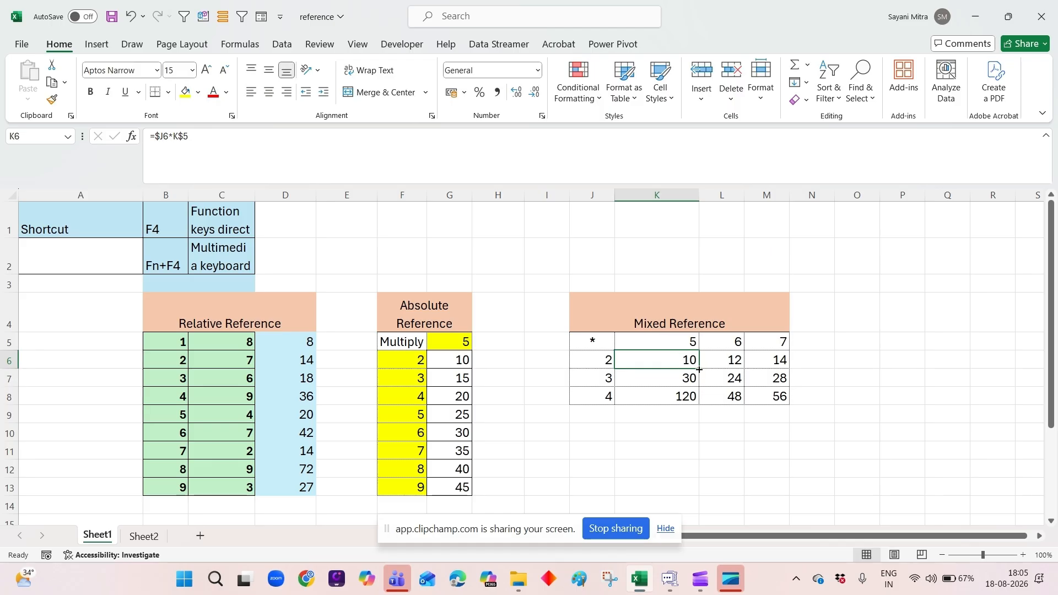
drag(699, 370, 699, 401)
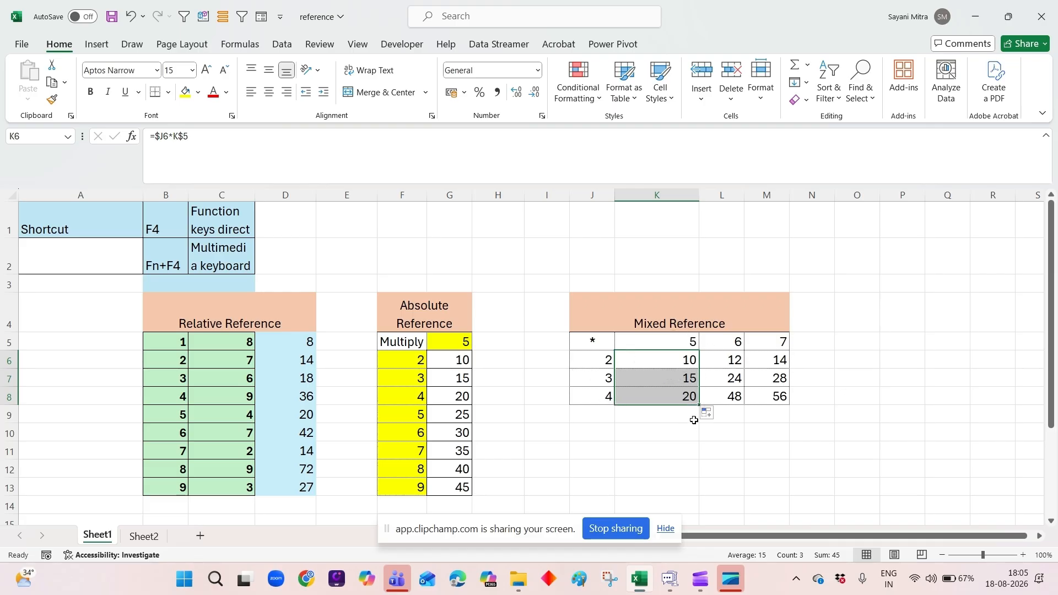
drag(743, 405, 793, 401)
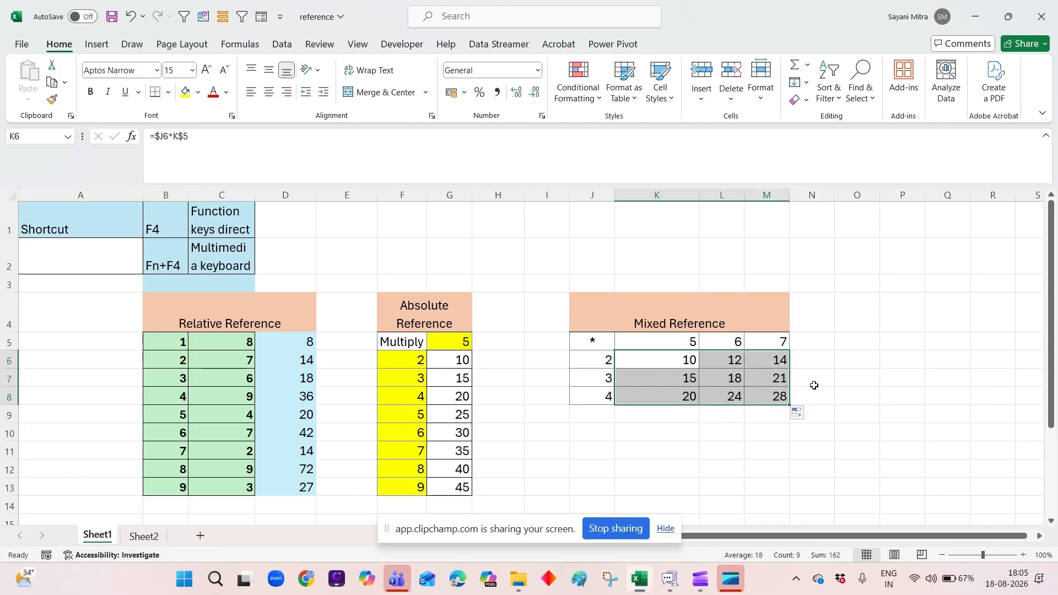
click(814, 385)
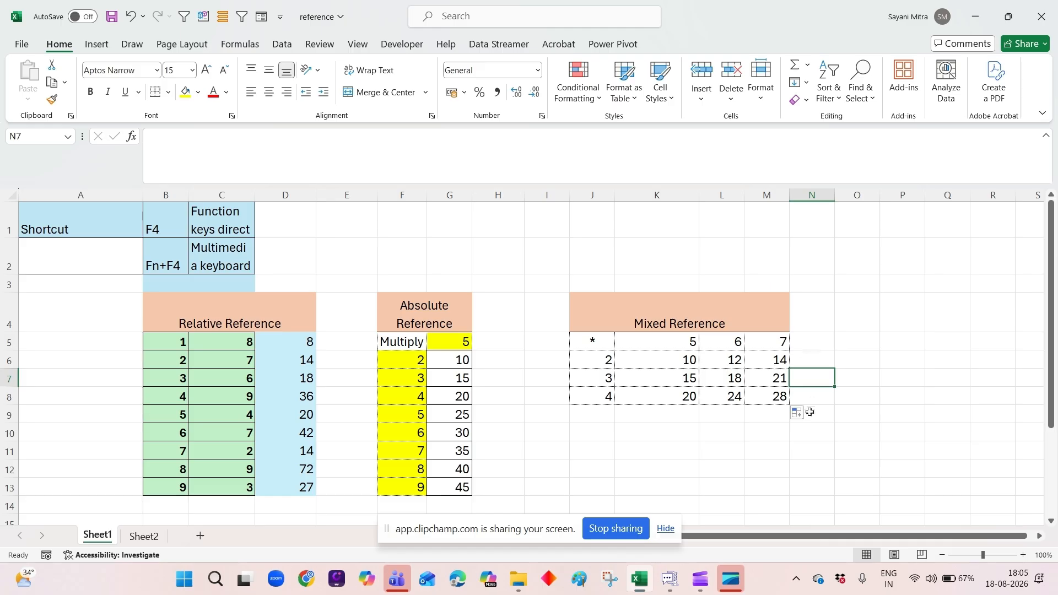
click(648, 375)
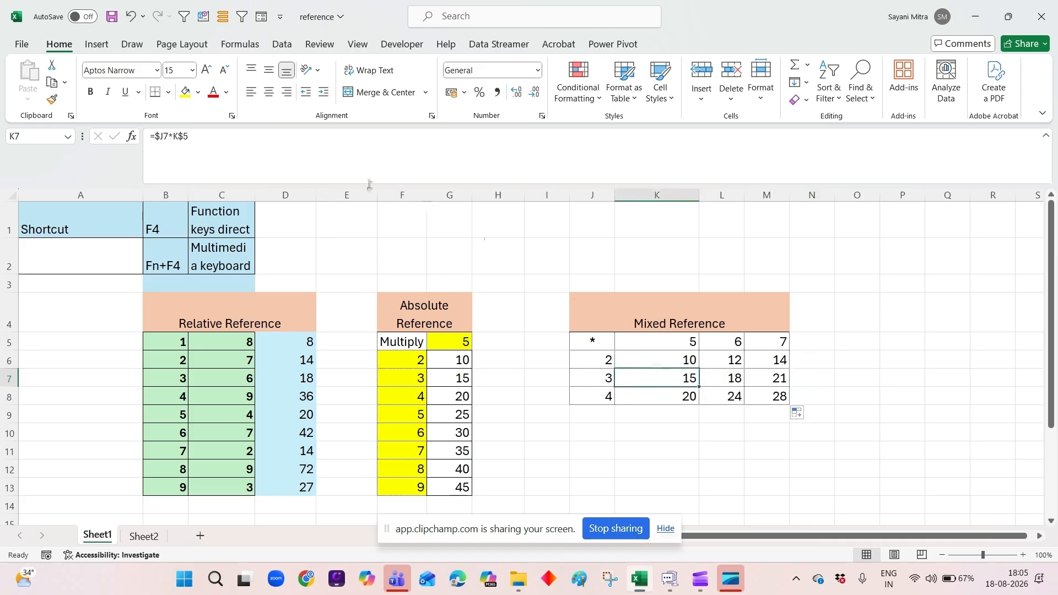